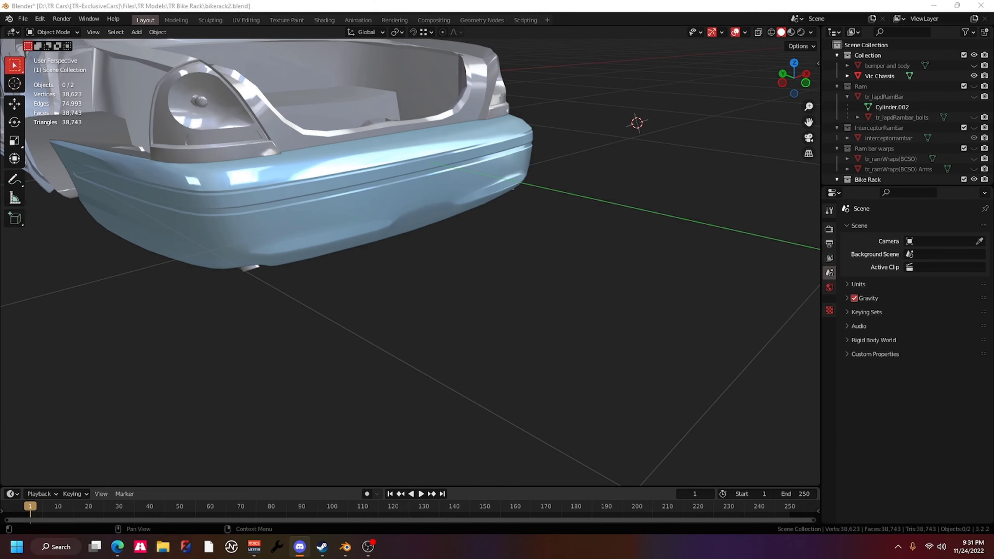
Orbit the view to face the car's rear bumper where the cube sits
{"action": "middle_click_drag", "start_coordinate": [410, 235], "coordinate": [450, 220]}
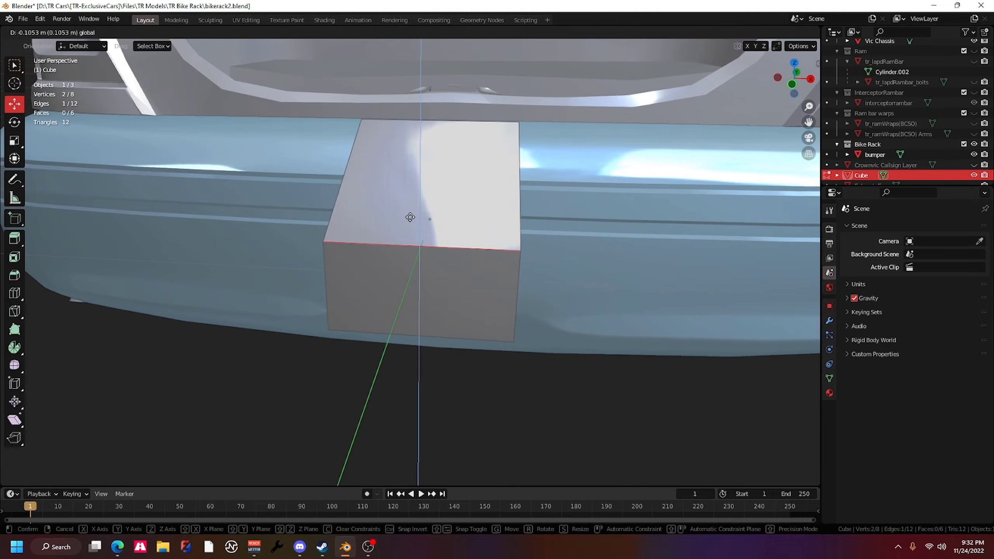
Move the cube flush against the middle of the rear bumper
{"action": "key", "text": "g"}
{"action": "left_click", "coordinate": [496, 234]}
{"action": "mouse_move", "coordinate": [442, 291]}
{"action": "middle_mouse_down"}
{"action": "mouse_move", "coordinate": [288, 262]}
{"action": "mouse_move", "coordinate": [405, 340]}
{"action": "middle_mouse_up"}
Extrude the cube's outer face away from the bumper and shift an edge along Y
{"action": "left_click", "coordinate": [315, 282]}
{"action": "key", "text": "e"}
{"action": "left_click", "coordinate": [508, 309]}
{"action": "mouse_move", "coordinate": [509, 309]}
{"action": "middle_mouse_down"}
{"action": "mouse_move", "coordinate": [469, 313]}
{"action": "mouse_move", "coordinate": [486, 357]}
{"action": "mouse_move", "coordinate": [365, 395]}
{"action": "mouse_move", "coordinate": [431, 332]}
{"action": "mouse_move", "coordinate": [466, 275]}
{"action": "mouse_move", "coordinate": [286, 276]}
{"action": "middle_mouse_up"}
{"action": "key", "text": "2"}
{"action": "left_click", "coordinate": [362, 235]}
{"action": "key", "text": "g"}
{"action": "key", "text": "y"}
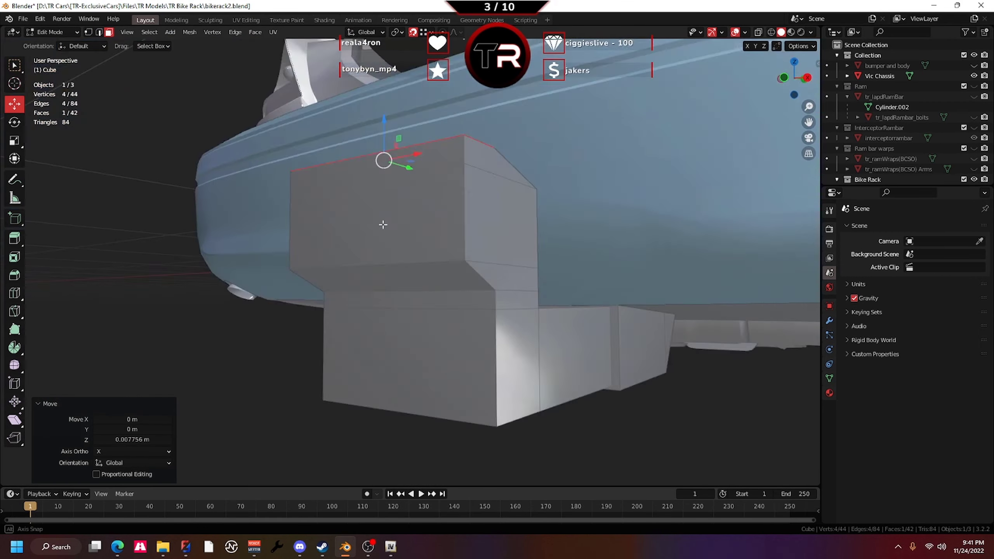
Add an edge loop cut near the hitch arm's end
{"action": "middle_click_drag", "start_coordinate": [382, 224], "coordinate": [461, 231]}
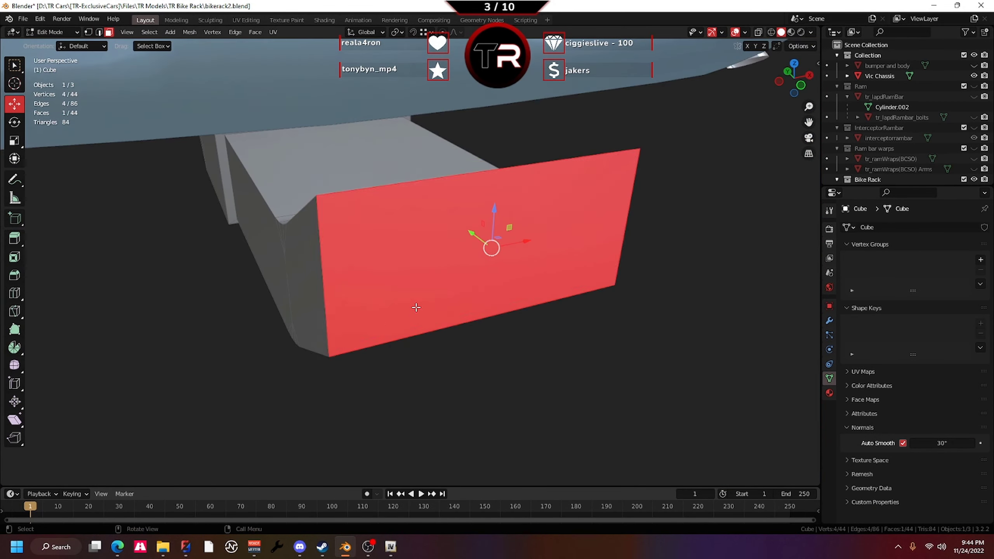
{"action": "middle_click_drag", "start_coordinate": [416, 307], "coordinate": [378, 208]}
{"action": "key", "text": "ctrl+r"}
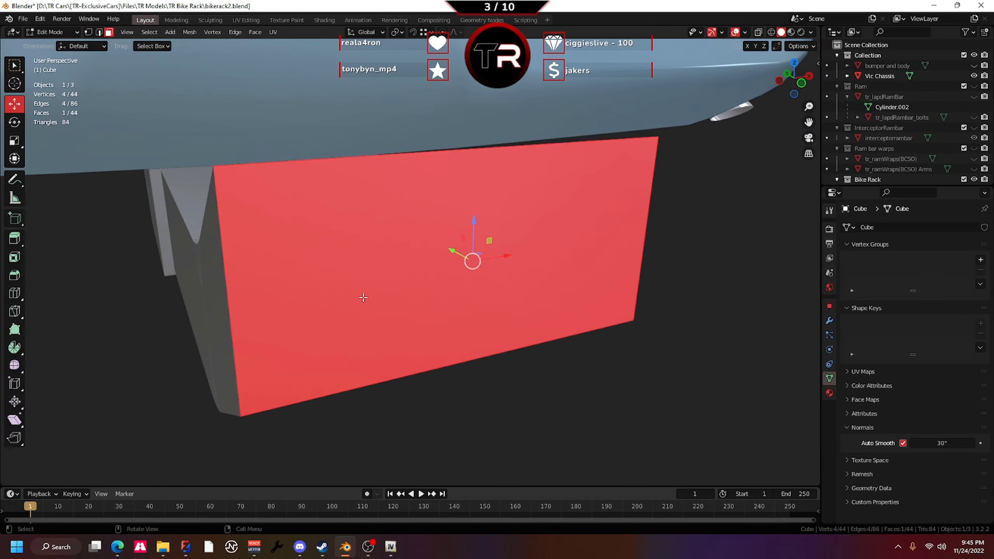
{"action": "middle_click_drag", "start_coordinate": [361, 295], "coordinate": [391, 307]}
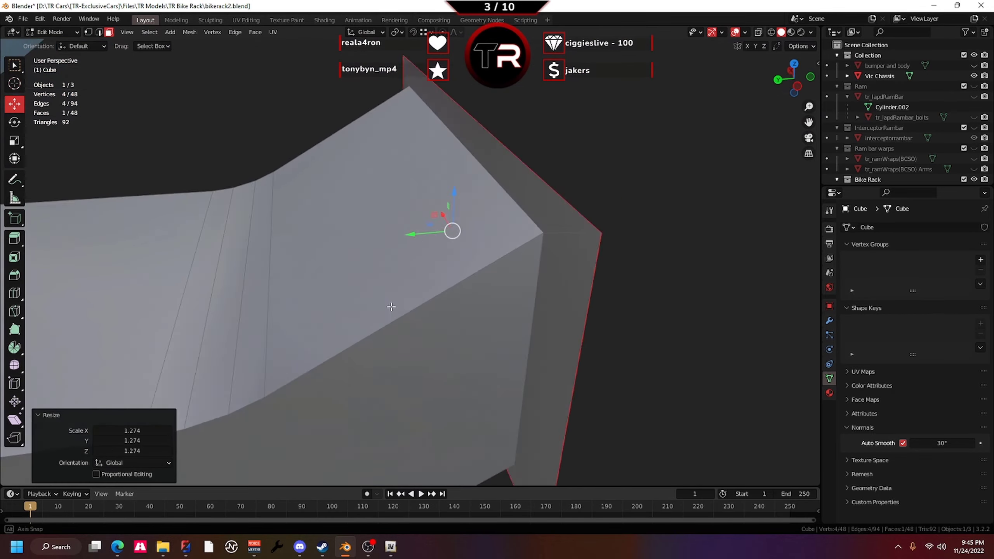
{"action": "middle_click_drag", "start_coordinate": [446, 256], "coordinate": [581, 287]}
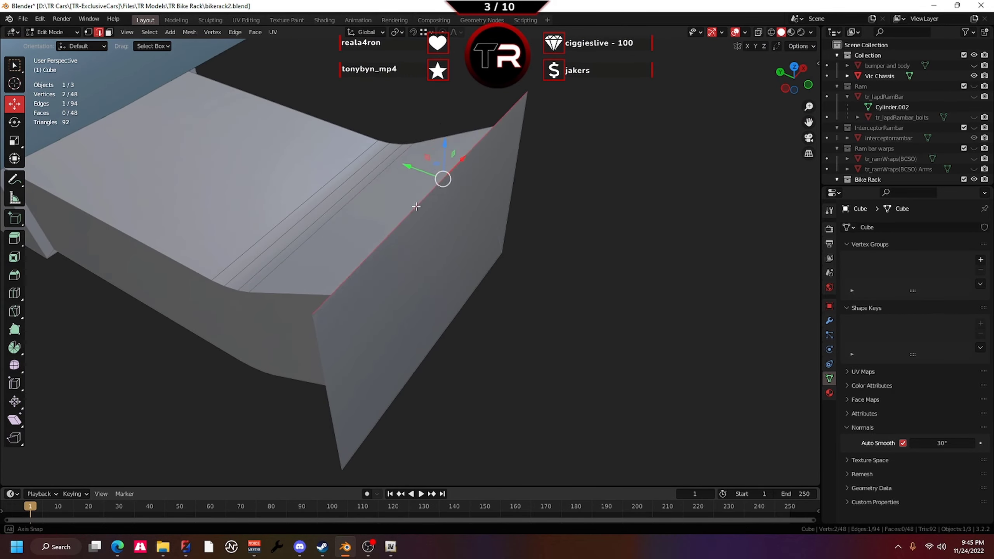
Raise the end's top edge vertically along Z to angle it
{"action": "left_click", "coordinate": [407, 115]}
{"action": "key", "text": "g"}
{"action": "key", "text": "z"}
{"action": "left_click", "coordinate": [407, 80]}
{"action": "mouse_move", "coordinate": [408, 80]}
{"action": "middle_mouse_down"}
{"action": "mouse_move", "coordinate": [418, 165]}
{"action": "mouse_move", "coordinate": [352, 196]}
{"action": "middle_mouse_up"}
Extrude the end into an upright plate and shift the whole arm along Y
{"action": "key", "text": "e"}
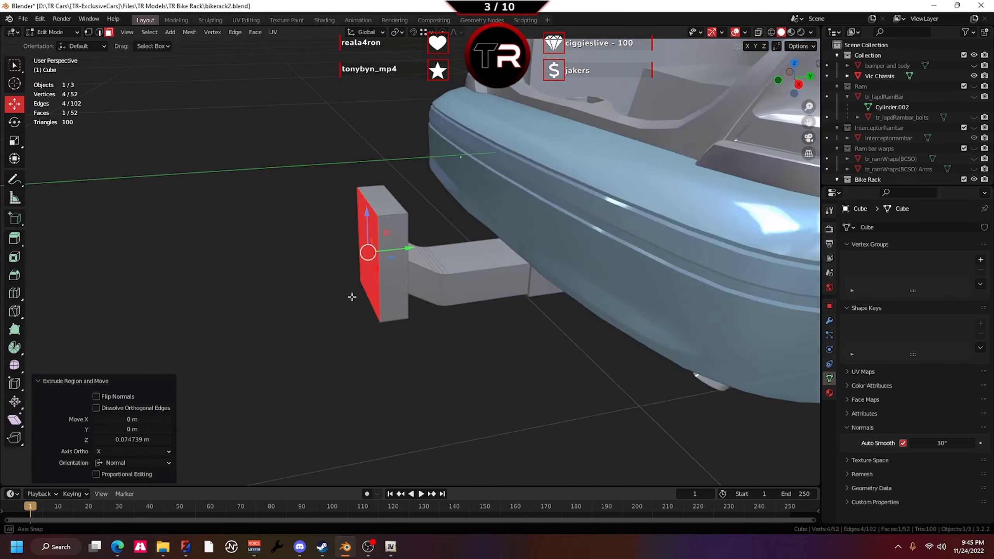
{"action": "middle_click_drag", "start_coordinate": [352, 234], "coordinate": [235, 296]}
{"action": "key", "text": "a"}
{"action": "key", "text": "g"}
{"action": "key", "text": "y"}
{"action": "left_click", "coordinate": [234, 296]}
{"action": "key", "text": "Tab"}
Narrow the arm along X, then select the whole bracket and open its context menu
{"action": "mouse_move", "coordinate": [361, 359]}
{"action": "middle_mouse_down"}
{"action": "mouse_move", "coordinate": [388, 326]}
{"action": "mouse_move", "coordinate": [510, 320]}
{"action": "mouse_move", "coordinate": [495, 284]}
{"action": "middle_mouse_up"}
{"action": "key", "text": "Tab"}
{"action": "key", "text": "s"}
{"action": "key", "text": "x"}
{"action": "left_click", "coordinate": [446, 319]}
{"action": "key", "text": "alt+a"}
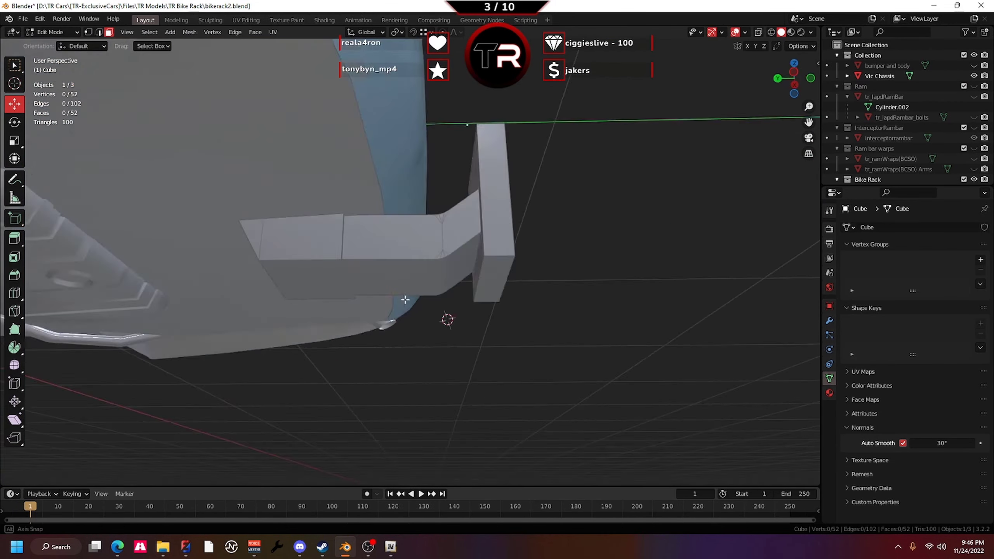
{"action": "mouse_move", "coordinate": [446, 319]}
{"action": "middle_mouse_down"}
{"action": "mouse_move", "coordinate": [354, 251]}
{"action": "mouse_move", "coordinate": [375, 361]}
{"action": "mouse_move", "coordinate": [401, 296]}
{"action": "mouse_move", "coordinate": [593, 402]}
{"action": "mouse_move", "coordinate": [327, 436]}
{"action": "middle_mouse_up"}
{"action": "key", "text": "a"}
{"action": "right_click", "coordinate": [327, 436]}
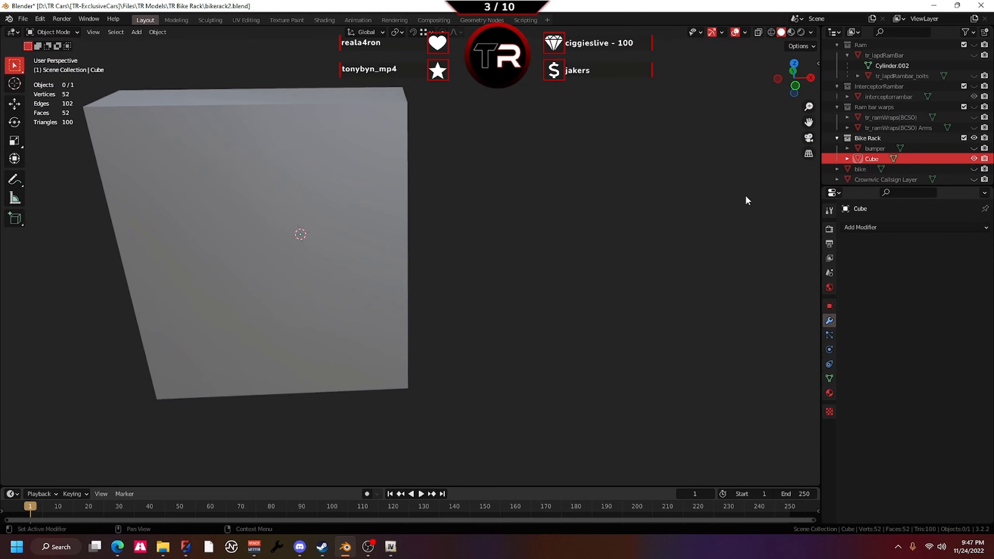
Try adding a cube inside the bracket mesh, then undo it
{"action": "mouse_move", "coordinate": [746, 197]}
{"action": "middle_mouse_down"}
{"action": "mouse_move", "coordinate": [480, 271]}
{"action": "mouse_move", "coordinate": [537, 284]}
{"action": "mouse_move", "coordinate": [509, 297]}
{"action": "middle_mouse_up"}
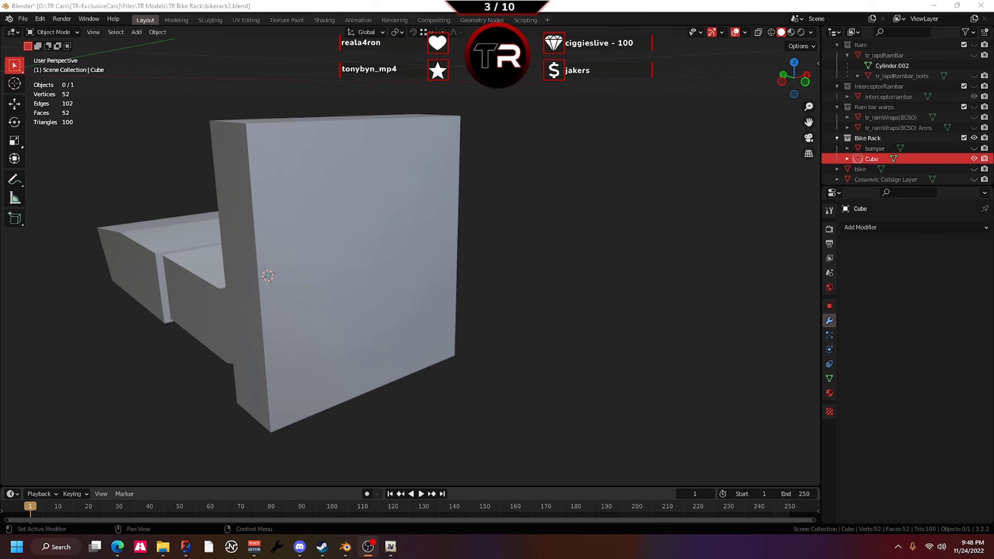
{"action": "key", "text": "Tab"}
{"action": "key", "text": "shift+a"}
{"action": "left_click", "coordinate": [184, 49]}
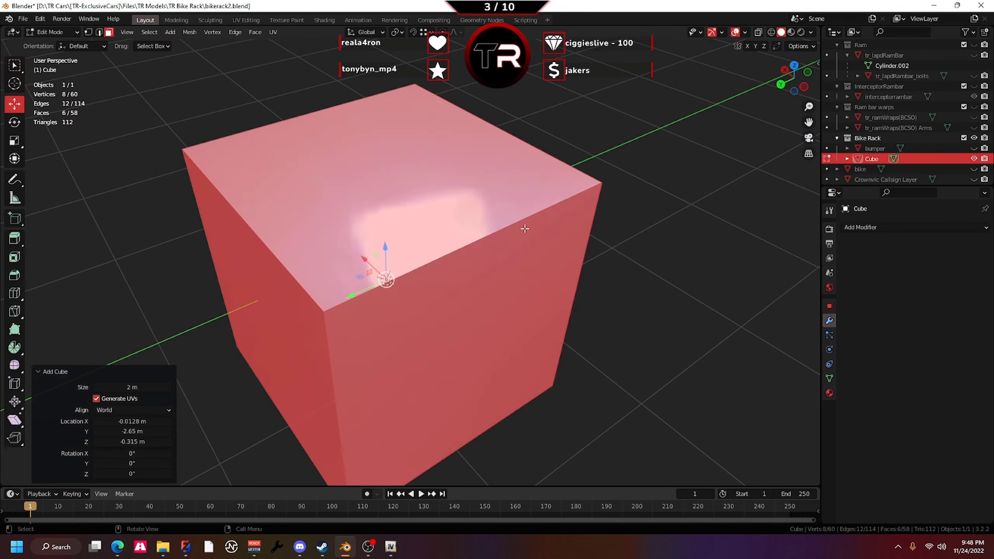
{"action": "key", "text": "s"}
{"action": "key", "text": "g"}
{"action": "key", "text": "ctrl+z"}
Add a separate cube scaled to 0.55 and move it along Y onto the plate
{"action": "left_click", "coordinate": [136, 32]}
{"action": "mouse_move", "coordinate": [152, 44]}
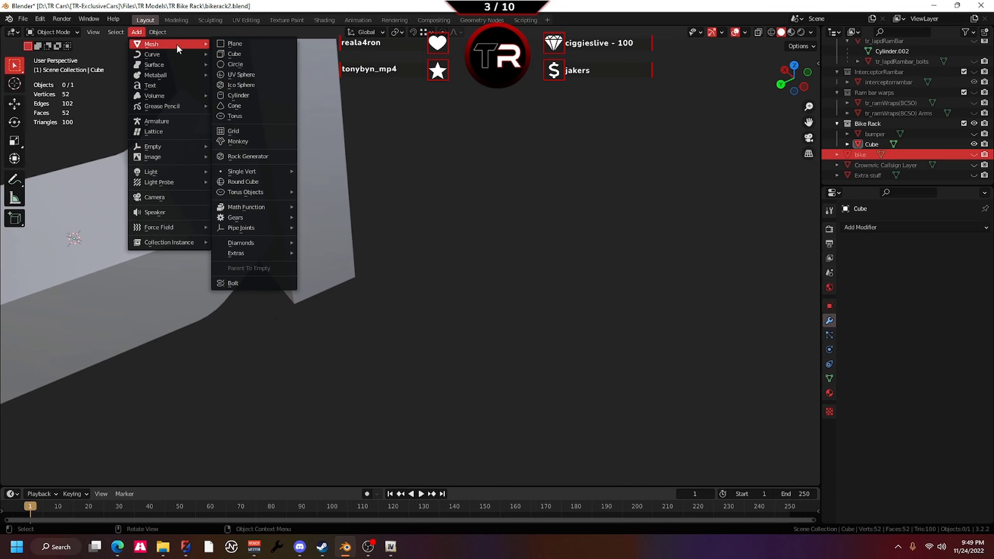
{"action": "left_click", "coordinate": [250, 56]}
{"action": "type", "text": "s.55"}
{"action": "key", "text": "Return"}
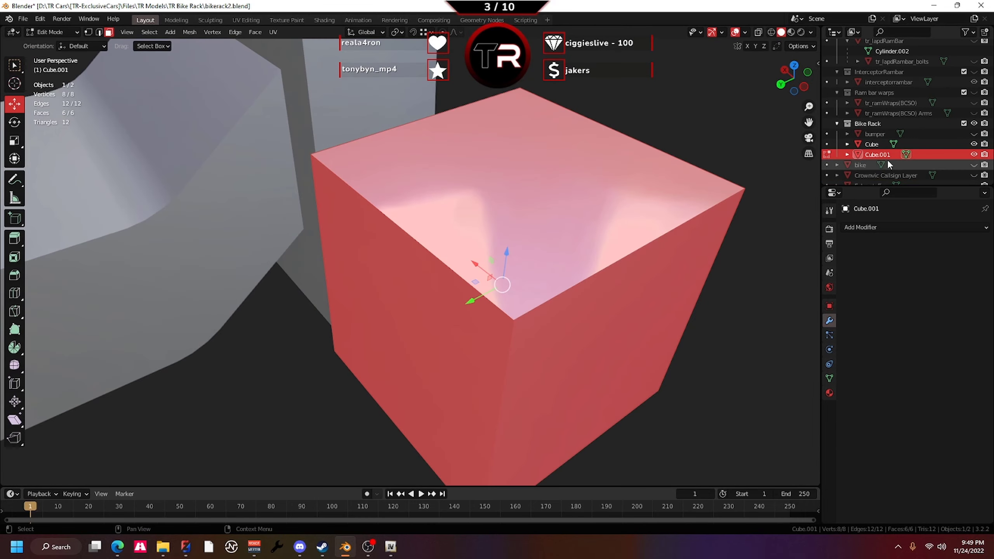
{"action": "key", "text": "g"}
{"action": "key", "text": "y"}
{"action": "left_click", "coordinate": [342, 324]}
{"action": "middle_click_drag", "start_coordinate": [342, 325], "coordinate": [212, 391]}
Add a Mirror modifier to the new cube
{"action": "left_click", "coordinate": [915, 228]}
{"action": "left_click", "coordinate": [744, 321]}
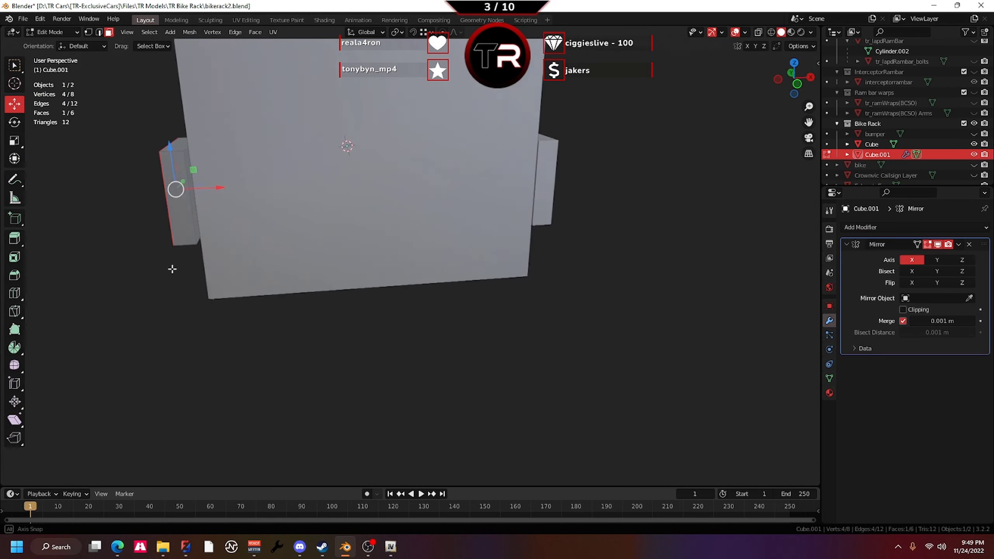
{"action": "middle_click_drag", "start_coordinate": [173, 269], "coordinate": [218, 245]}
{"action": "scroll", "coordinate": [218, 245], "scroll_direction": "up", "scroll_amount": 3}
Move clamp faces along X and raise a face along Z to fit the plate
{"action": "key", "text": "g"}
{"action": "key", "text": "x"}
{"action": "left_click", "coordinate": [365, 305]}
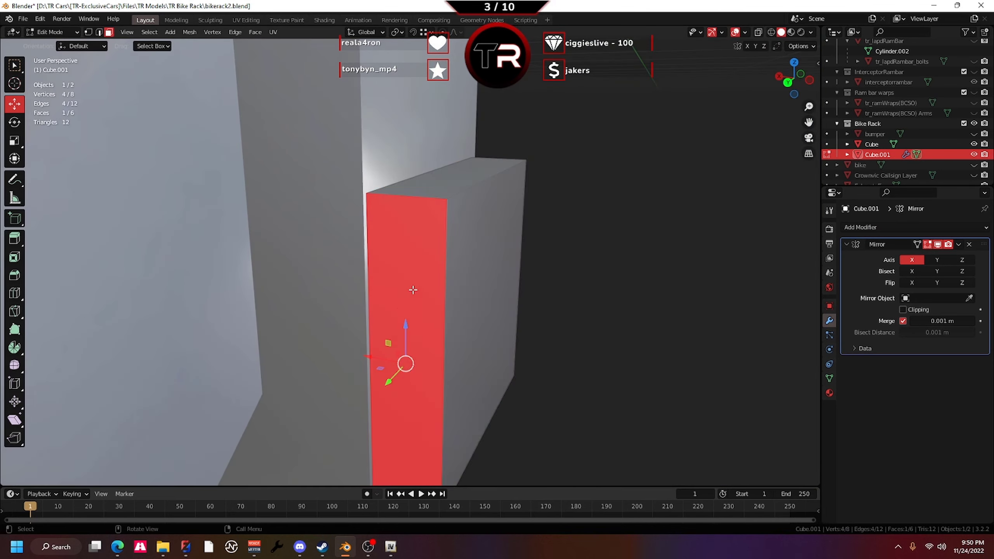
{"action": "mouse_move", "coordinate": [365, 304]}
{"action": "middle_mouse_down"}
{"action": "mouse_move", "coordinate": [311, 411]}
{"action": "mouse_move", "coordinate": [297, 331]}
{"action": "middle_mouse_up"}
{"action": "left_click", "coordinate": [297, 331]}
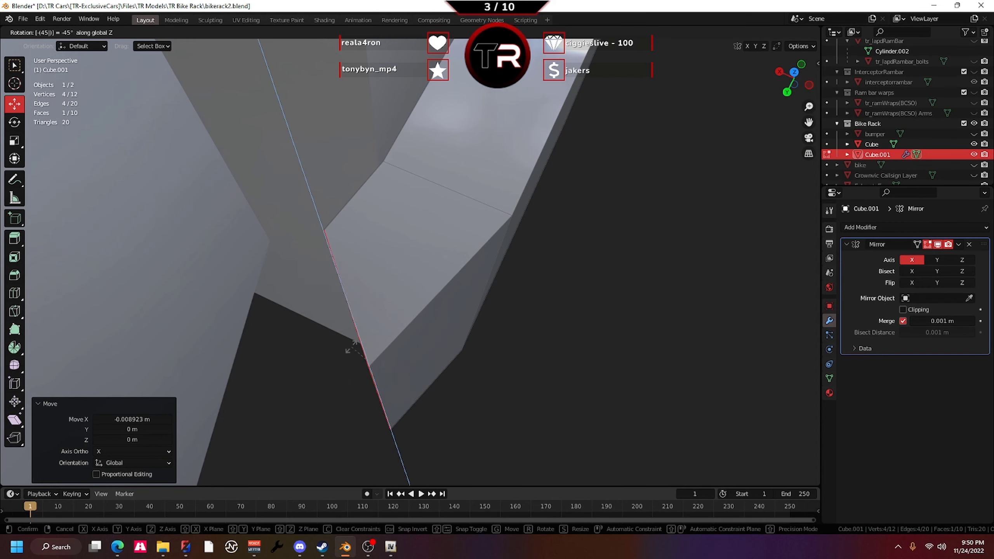
{"action": "left_click", "coordinate": [382, 343]}
{"action": "middle_click_drag", "start_coordinate": [432, 285], "coordinate": [599, 264]}
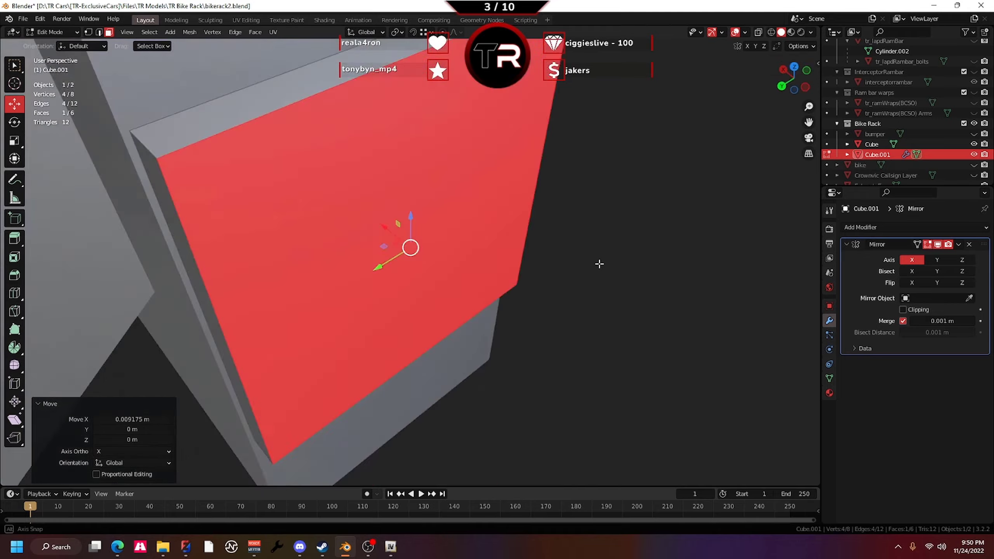
{"action": "mouse_move", "coordinate": [9, 270]}
{"action": "middle_mouse_down"}
{"action": "mouse_move", "coordinate": [184, 228]}
{"action": "mouse_move", "coordinate": [352, 274]}
{"action": "middle_mouse_up"}
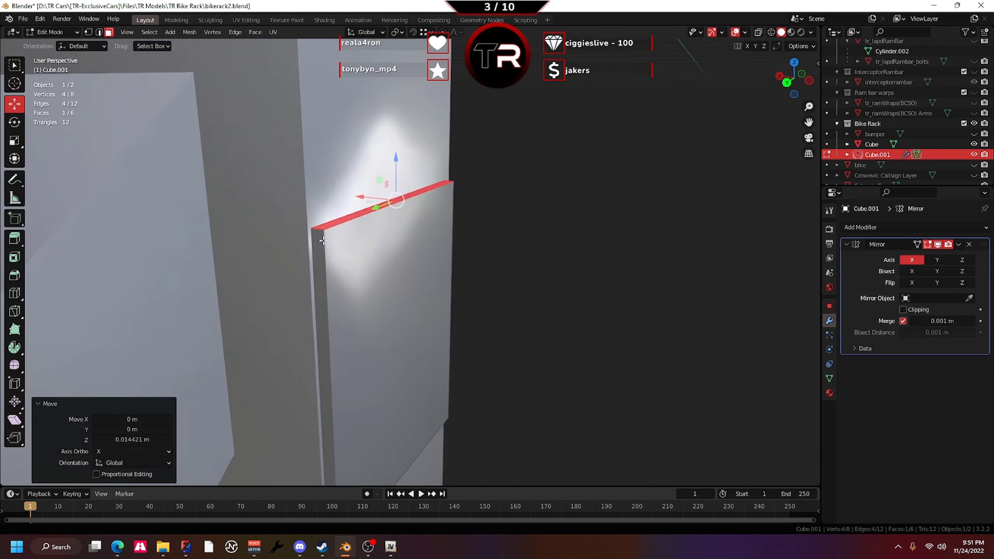
{"action": "left_click_drag", "start_coordinate": [427, 164], "coordinate": [435, 82]}
Bevel the clamp's corner edges with 5 segments to round them
{"action": "key", "text": "2"}
{"action": "left_click", "coordinate": [423, 305]}
{"action": "mouse_move", "coordinate": [434, 82]}
{"action": "middle_mouse_down"}
{"action": "mouse_move", "coordinate": [423, 305]}
{"action": "mouse_move", "coordinate": [483, 282]}
{"action": "middle_mouse_up"}
{"action": "key", "text": "ctrl+b"}
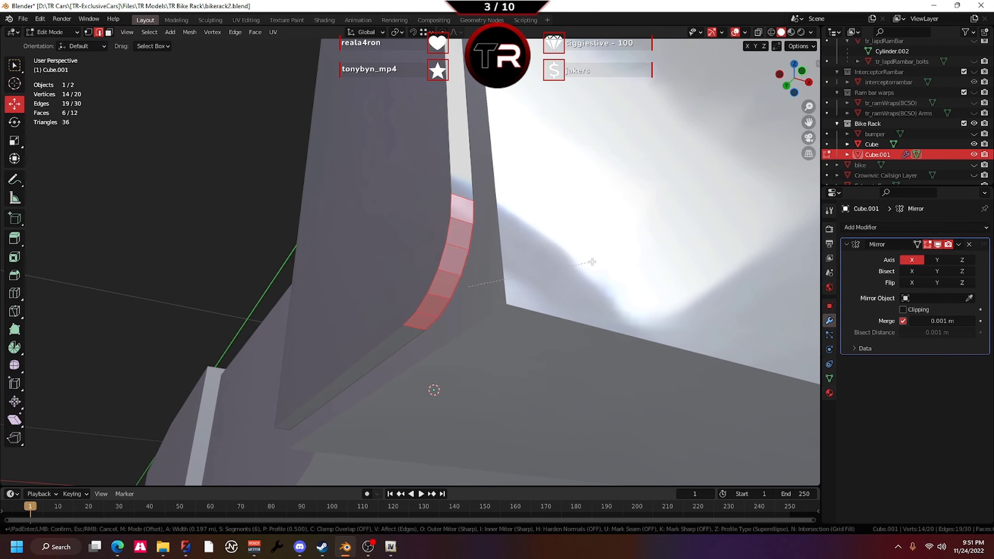
{"action": "scroll", "coordinate": [592, 261], "scroll_direction": "down", "scroll_amount": 1}
{"action": "left_click", "coordinate": [592, 262]}
{"action": "middle_click_drag", "start_coordinate": [592, 262], "coordinate": [462, 285]}
{"action": "left_click", "coordinate": [549, 305]}
{"action": "mouse_move", "coordinate": [549, 305]}
{"action": "middle_mouse_down"}
{"action": "mouse_move", "coordinate": [385, 226]}
{"action": "mouse_move", "coordinate": [368, 309]}
{"action": "middle_mouse_up"}
Extrude the clamp's thin side face into an inward lip
{"action": "key", "text": "a"}
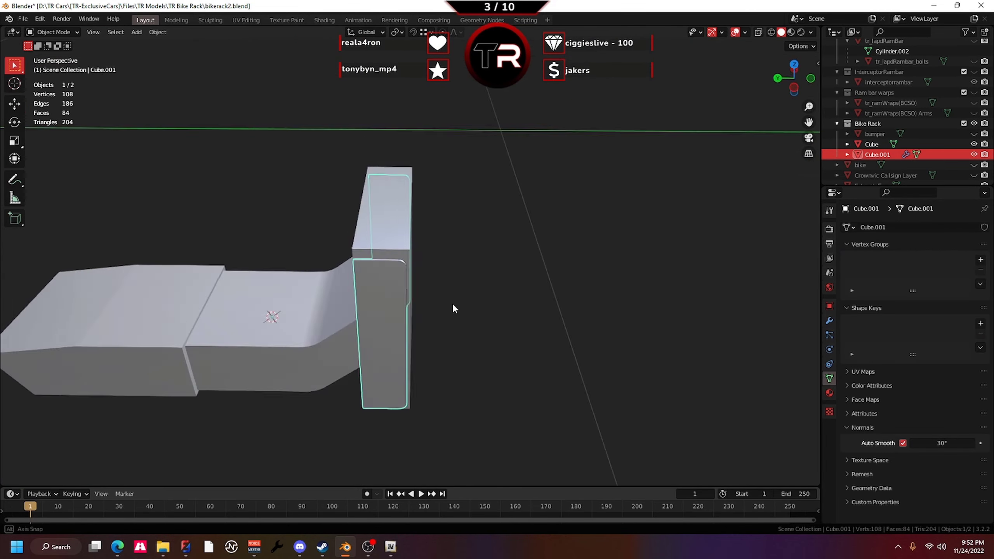
{"action": "middle_click_drag", "start_coordinate": [453, 309], "coordinate": [395, 267]}
{"action": "scroll", "coordinate": [395, 267], "scroll_direction": "up", "scroll_amount": 5}
{"action": "left_click", "coordinate": [344, 235]}
{"action": "mouse_move", "coordinate": [346, 206]}
{"action": "middle_mouse_down"}
{"action": "mouse_move", "coordinate": [370, 315]}
{"action": "mouse_move", "coordinate": [289, 282]}
{"action": "mouse_move", "coordinate": [384, 190]}
{"action": "mouse_move", "coordinate": [473, 227]}
{"action": "middle_mouse_up"}
{"action": "key", "text": "e"}
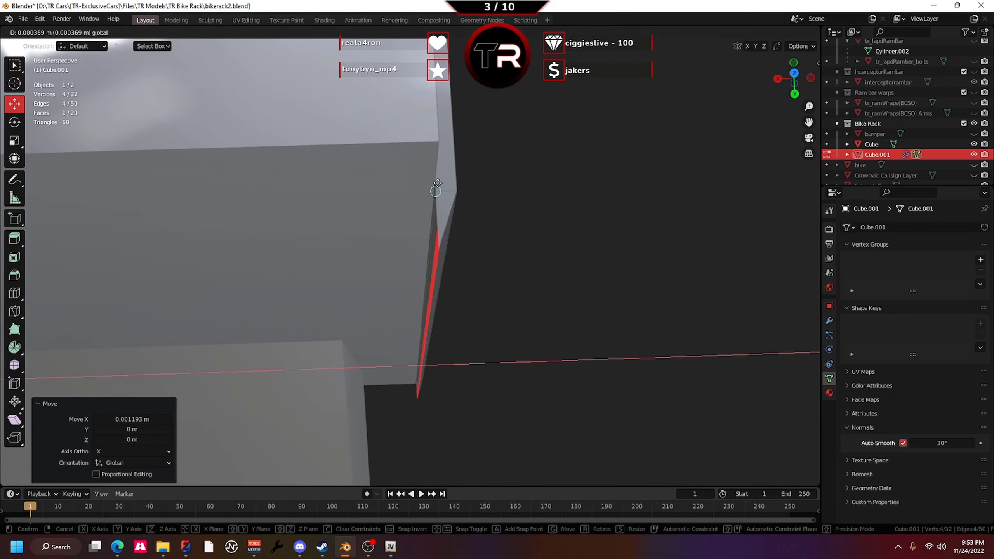
{"action": "left_click", "coordinate": [437, 183]}
Add an edge loop across the clamp's lip and inspect the fit
{"action": "mouse_move", "coordinate": [437, 182]}
{"action": "middle_mouse_down"}
{"action": "mouse_move", "coordinate": [456, 331]}
{"action": "mouse_move", "coordinate": [382, 307]}
{"action": "middle_mouse_up"}
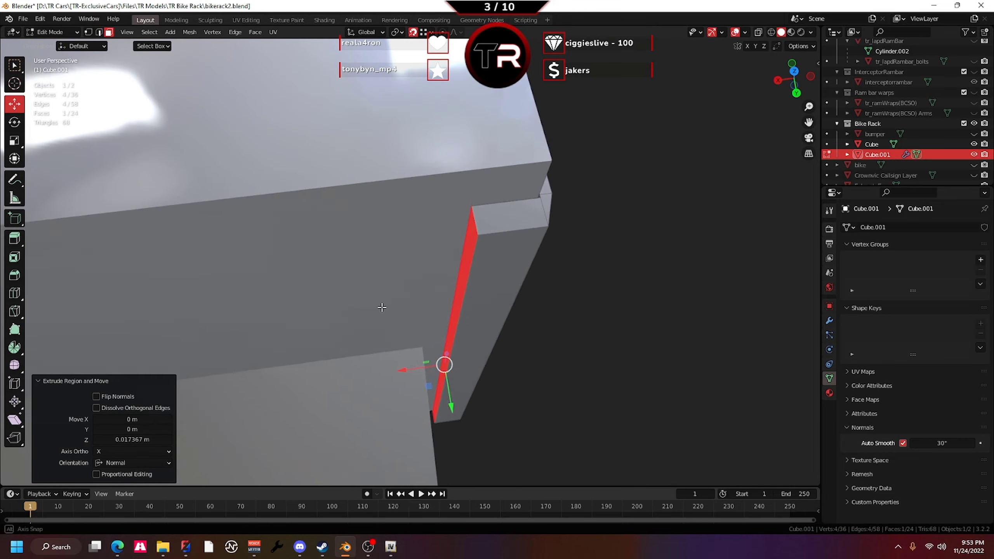
{"action": "scroll", "coordinate": [399, 273], "scroll_direction": "up", "scroll_amount": 3}
{"action": "scroll", "coordinate": [344, 206], "scroll_direction": "down", "scroll_amount": 3}
{"action": "key", "text": "ctrl+r"}
{"action": "left_click", "coordinate": [432, 246]}
{"action": "middle_click_drag", "start_coordinate": [432, 246], "coordinate": [343, 200]}
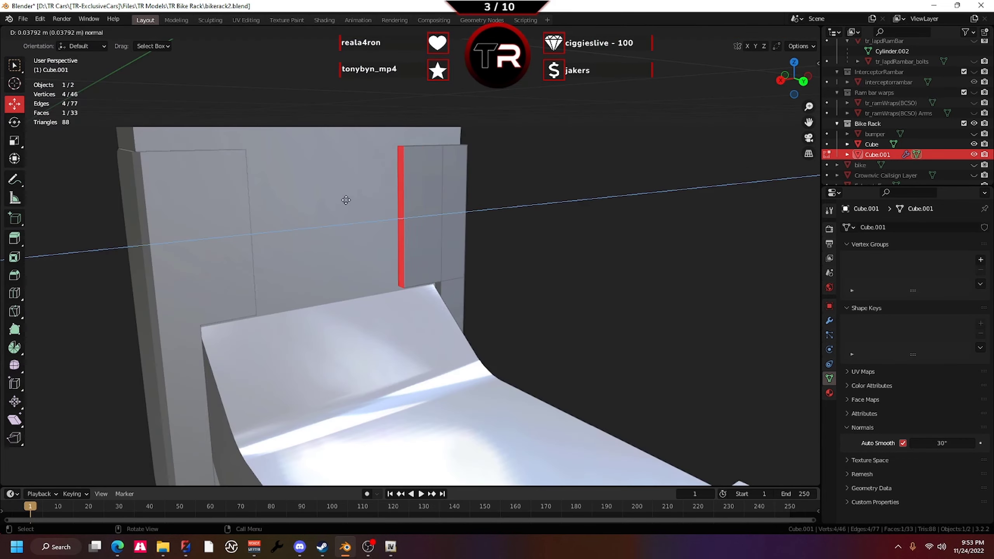
{"action": "scroll", "coordinate": [410, 288], "scroll_direction": "up", "scroll_amount": 5}
{"action": "mouse_move", "coordinate": [410, 288]}
{"action": "middle_mouse_down"}
{"action": "mouse_move", "coordinate": [442, 333]}
{"action": "mouse_move", "coordinate": [97, 295]}
{"action": "middle_mouse_up"}
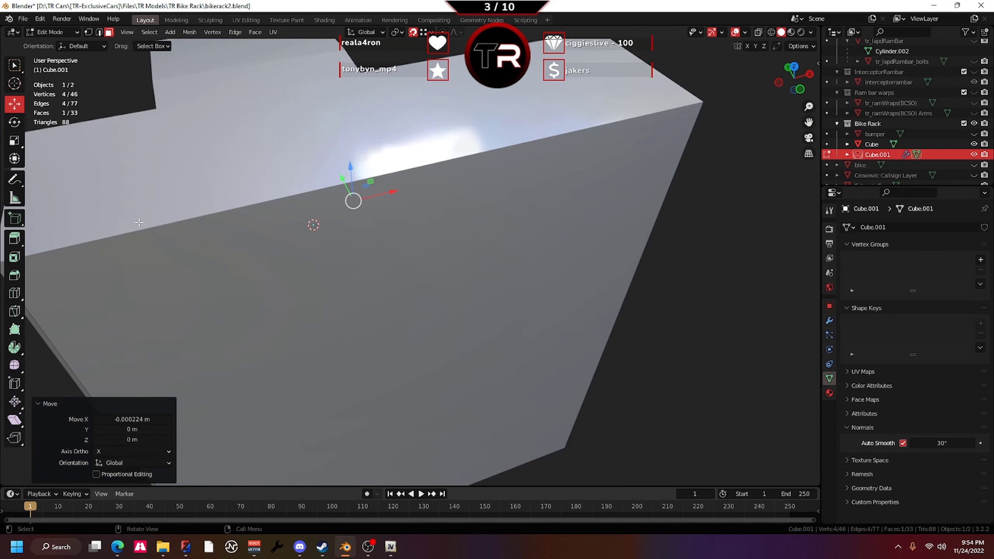
{"action": "scroll", "coordinate": [139, 223], "scroll_direction": "down", "scroll_amount": 5}
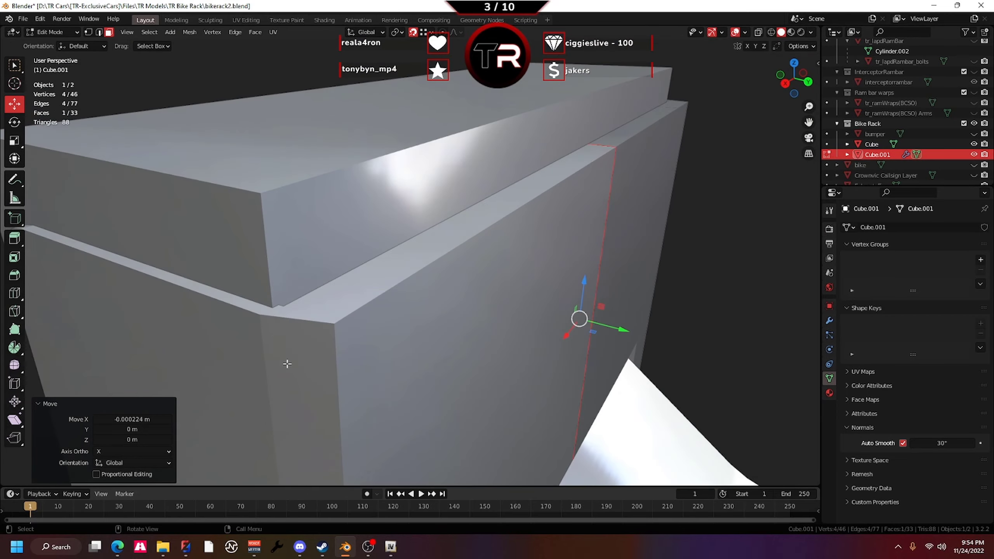
{"action": "mouse_move", "coordinate": [139, 222]}
{"action": "middle_mouse_down"}
{"action": "mouse_move", "coordinate": [536, 281]}
{"action": "mouse_move", "coordinate": [362, 375]}
{"action": "middle_mouse_up"}
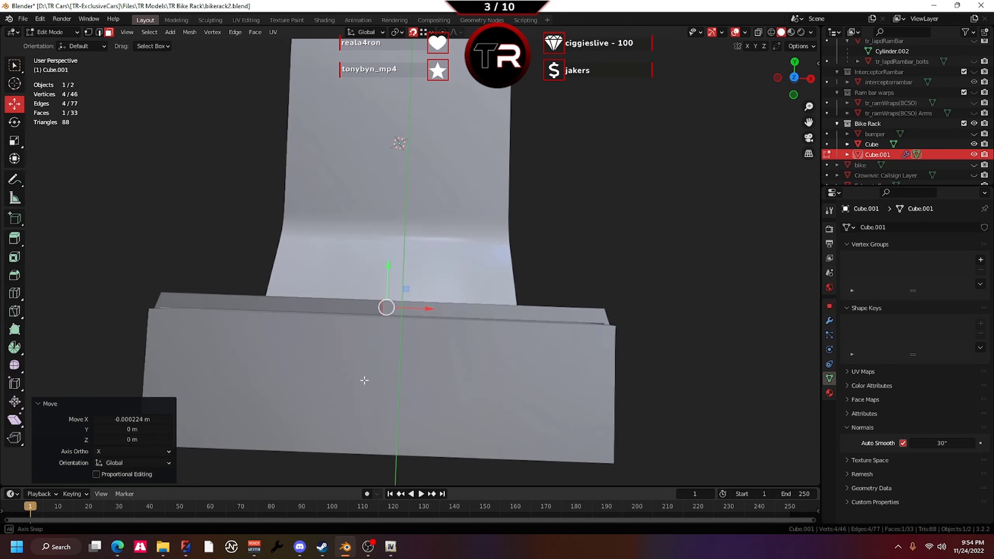
{"action": "scroll", "coordinate": [362, 375], "scroll_direction": "up", "scroll_amount": 4}
{"action": "mouse_move", "coordinate": [285, 269]}
{"action": "middle_mouse_down"}
{"action": "mouse_move", "coordinate": [396, 275]}
{"action": "mouse_move", "coordinate": [473, 467]}
{"action": "mouse_move", "coordinate": [403, 257]}
{"action": "mouse_move", "coordinate": [353, 272]}
{"action": "middle_mouse_up"}
Apply an object-menu option to the bracket and save bikerack2.blend
{"action": "key", "text": "Tab"}
{"action": "scroll", "coordinate": [396, 275], "scroll_direction": "down", "scroll_amount": 5}
{"action": "right_click", "coordinate": [373, 354]}
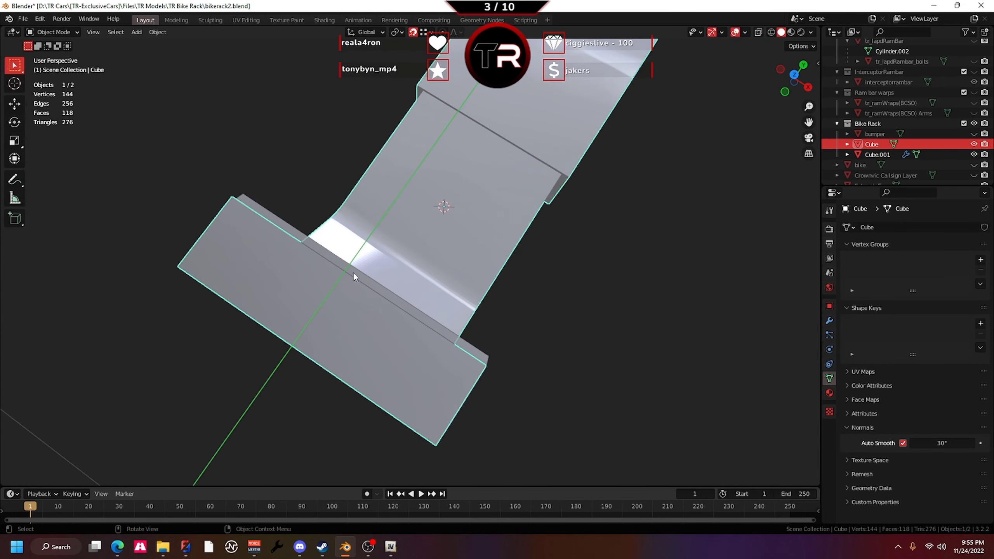
{"action": "left_click", "coordinate": [267, 215]}
{"action": "right_click", "coordinate": [251, 238]}
{"action": "left_click", "coordinate": [250, 238]}
{"action": "mouse_move", "coordinate": [250, 238]}
{"action": "middle_mouse_down"}
{"action": "mouse_move", "coordinate": [464, 128]}
{"action": "mouse_move", "coordinate": [437, 207]}
{"action": "mouse_move", "coordinate": [401, 218]}
{"action": "mouse_move", "coordinate": [403, 267]}
{"action": "mouse_move", "coordinate": [352, 314]}
{"action": "mouse_move", "coordinate": [279, 344]}
{"action": "middle_mouse_up"}
{"action": "key", "text": "ctrl+s"}
Nudge the bracket's side face along X to tighten the gap
{"action": "key", "text": "Tab"}
{"action": "scroll", "coordinate": [280, 344], "scroll_direction": "up", "scroll_amount": 3}
{"action": "left_click", "coordinate": [376, 372]}
{"action": "left_click_drag", "start_coordinate": [407, 469], "coordinate": [393, 447]}
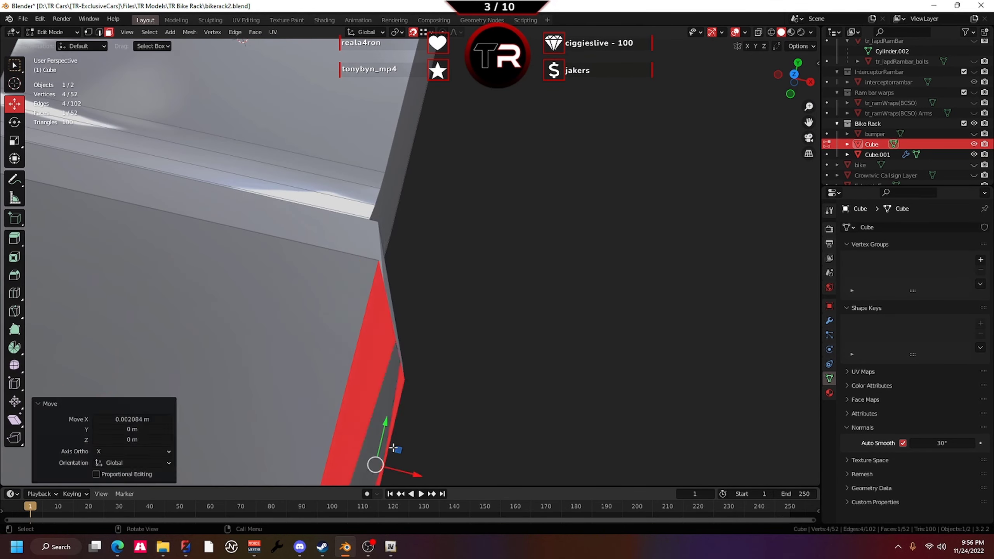
{"action": "mouse_move", "coordinate": [393, 448]}
{"action": "middle_mouse_down"}
{"action": "mouse_move", "coordinate": [383, 415]}
{"action": "mouse_move", "coordinate": [643, 248]}
{"action": "mouse_move", "coordinate": [264, 338]}
{"action": "mouse_move", "coordinate": [452, 407]}
{"action": "middle_mouse_up"}
{"action": "left_click_drag", "start_coordinate": [451, 407], "coordinate": [456, 387]}
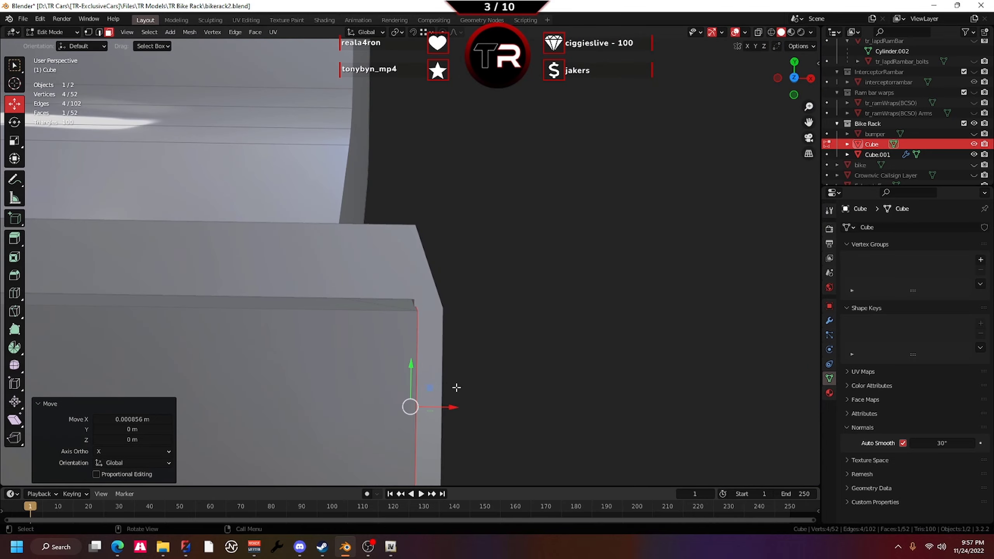
{"action": "middle_click_drag", "start_coordinate": [456, 387], "coordinate": [445, 330]}
Switch to editing the rack post's mesh and select its top face
{"action": "key", "text": "Tab"}
{"action": "scroll", "coordinate": [446, 330], "scroll_direction": "down", "scroll_amount": 5}
{"action": "left_click", "coordinate": [263, 274]}
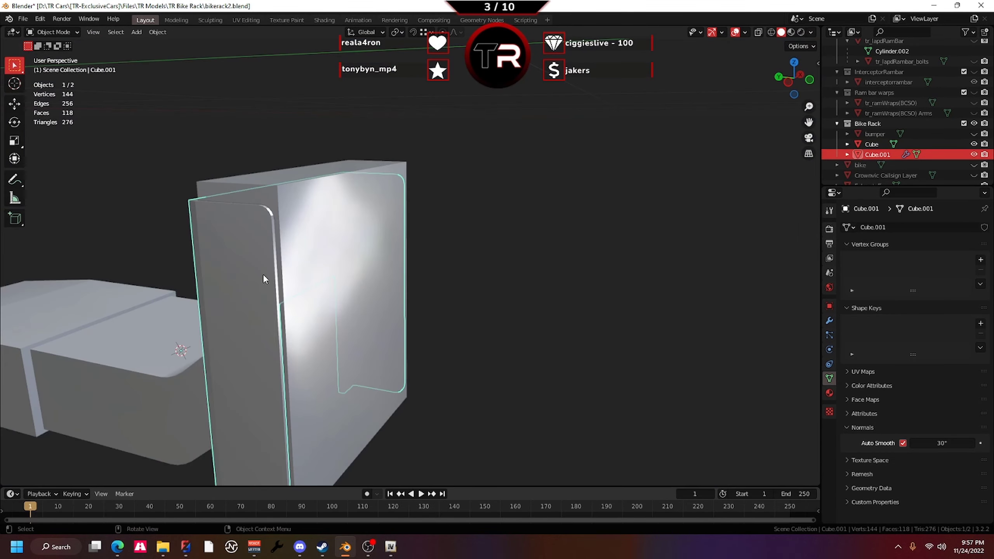
{"action": "mouse_move", "coordinate": [263, 274]}
{"action": "middle_mouse_down"}
{"action": "mouse_move", "coordinate": [477, 266]}
{"action": "mouse_move", "coordinate": [364, 356]}
{"action": "middle_mouse_up"}
{"action": "left_click", "coordinate": [375, 242]}
{"action": "key", "text": "Tab"}
{"action": "left_click", "coordinate": [311, 233]}
Bring the car and bike back into view and select the rack post's top face
{"action": "left_click_drag", "start_coordinate": [326, 176], "coordinate": [326, 156]}
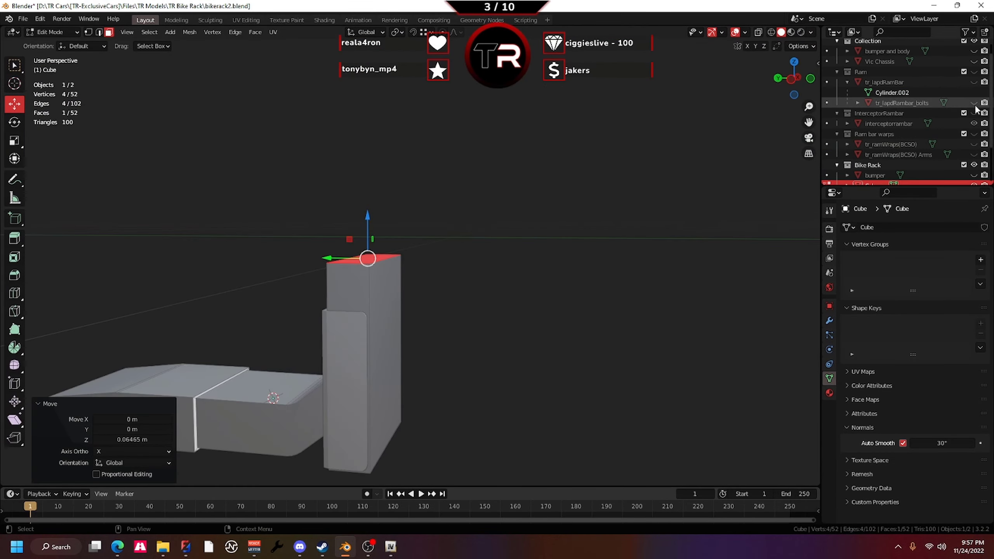
{"action": "scroll", "coordinate": [931, 121], "scroll_direction": "down", "scroll_amount": 3}
{"action": "left_click", "coordinate": [974, 124]}
{"action": "left_click", "coordinate": [974, 154]}
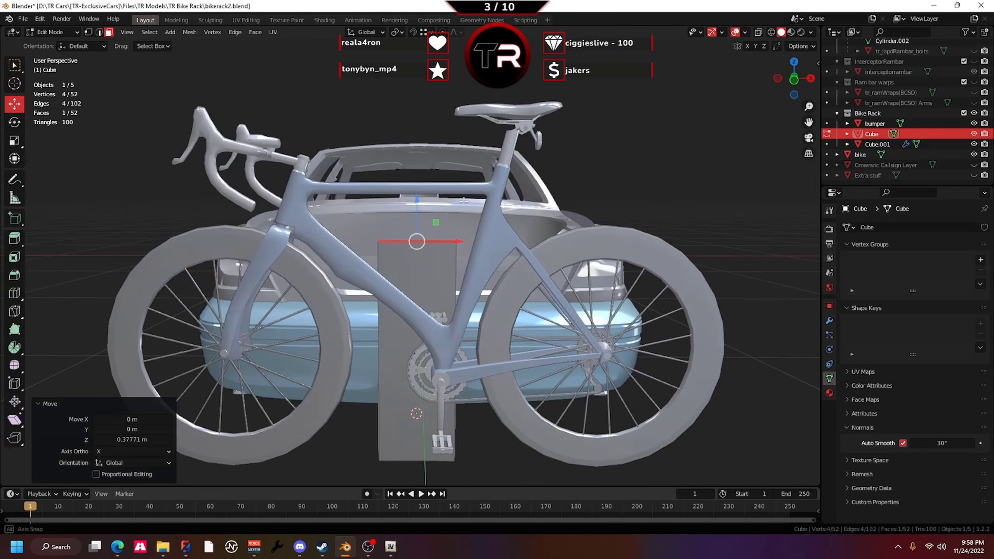
{"action": "middle_click_drag", "start_coordinate": [463, 200], "coordinate": [395, 309]}
{"action": "left_click", "coordinate": [973, 154]}
{"action": "scroll", "coordinate": [395, 309], "scroll_direction": "up", "scroll_amount": 5}
Extrude the post's top face into a short new section and lift it upward
{"action": "key", "text": "e"}
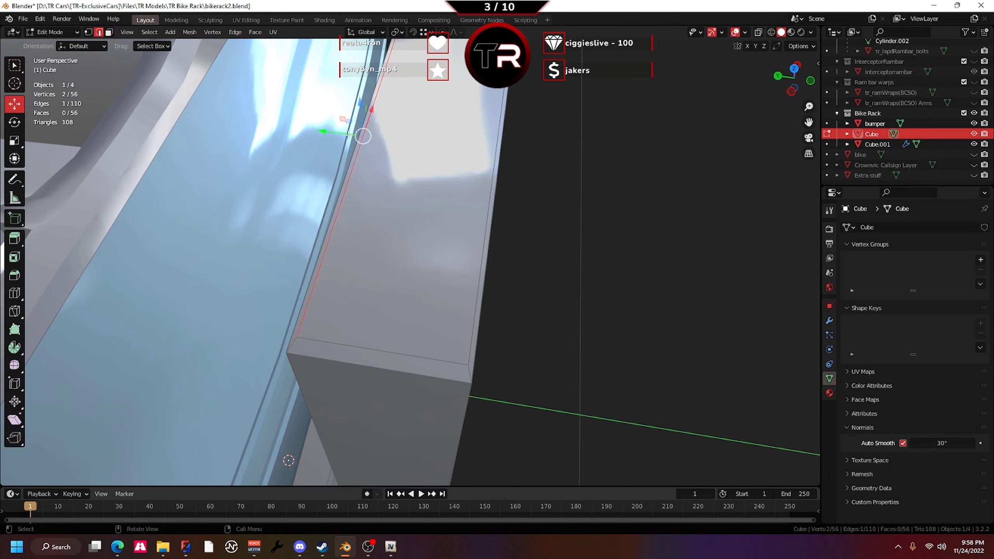
{"action": "key", "text": "Escape"}
{"action": "scroll", "coordinate": [445, 157], "scroll_direction": "down", "scroll_amount": 5}
{"action": "middle_click_drag", "start_coordinate": [391, 235], "coordinate": [379, 186]}
{"action": "key", "text": "e"}
{"action": "left_click_drag", "start_coordinate": [384, 94], "coordinate": [385, 78]}
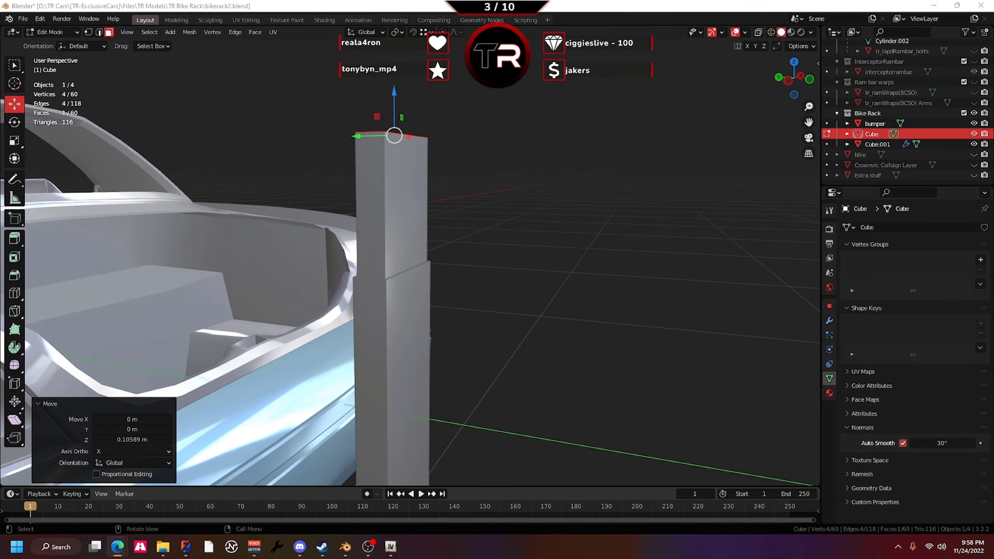
{"action": "middle_click_drag", "start_coordinate": [342, 234], "coordinate": [370, 326]}
{"action": "mouse_move", "coordinate": [433, 180]}
{"action": "middle_mouse_down"}
{"action": "mouse_move", "coordinate": [391, 234]}
{"action": "mouse_move", "coordinate": [434, 340]}
{"action": "mouse_move", "coordinate": [471, 298]}
{"action": "mouse_move", "coordinate": [392, 313]}
{"action": "mouse_move", "coordinate": [477, 289]}
{"action": "mouse_move", "coordinate": [416, 247]}
{"action": "mouse_move", "coordinate": [344, 418]}
{"action": "mouse_move", "coordinate": [408, 315]}
{"action": "mouse_move", "coordinate": [420, 235]}
{"action": "middle_mouse_up"}
Deselect everything and try narrowing the clamp faces along X, cancelling the stray move
{"action": "key", "text": "a"}
{"action": "key", "text": "Tab"}
{"action": "key", "text": "alt+a"}
{"action": "key", "text": "s"}
{"action": "key", "text": "x"}
{"action": "left_click", "coordinate": [355, 328]}
{"action": "key", "text": "Escape"}
{"action": "key", "text": "Tab"}
Reselect the rack post in Edit Mode and lower its top face slightly
{"action": "left_click", "coordinate": [305, 239]}
{"action": "key", "text": "Tab"}
{"action": "scroll", "coordinate": [355, 333], "scroll_direction": "up", "scroll_amount": 3}
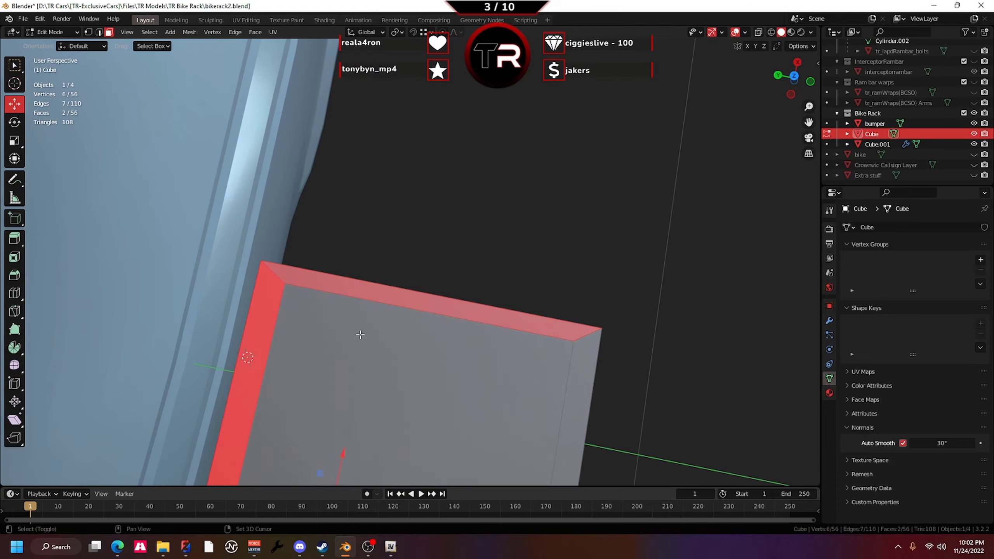
{"action": "middle_click_drag", "start_coordinate": [355, 333], "coordinate": [421, 195]}
{"action": "left_click_drag", "start_coordinate": [421, 196], "coordinate": [311, 304]}
{"action": "mouse_move", "coordinate": [311, 304]}
{"action": "middle_mouse_down"}
{"action": "mouse_move", "coordinate": [479, 286]}
{"action": "mouse_move", "coordinate": [464, 95]}
{"action": "middle_mouse_up"}
{"action": "scroll", "coordinate": [479, 286], "scroll_direction": "down", "scroll_amount": 3}
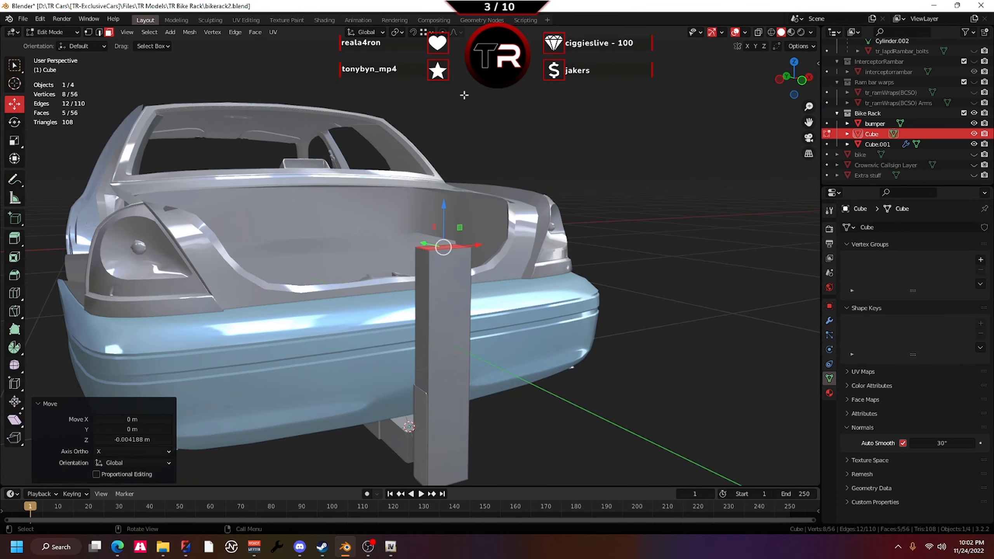
{"action": "scroll", "coordinate": [442, 248], "scroll_direction": "up", "scroll_amount": 3}
{"action": "middle_click_drag", "start_coordinate": [442, 248], "coordinate": [431, 235]}
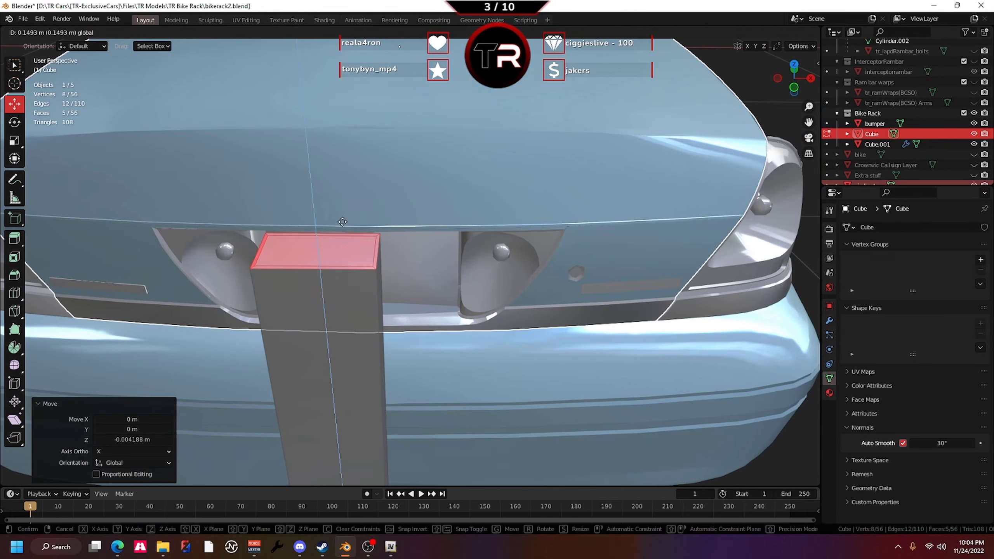
{"action": "scroll", "coordinate": [430, 235], "scroll_direction": "up", "scroll_amount": 2}
{"action": "left_click_drag", "start_coordinate": [421, 204], "coordinate": [467, 266]}
{"action": "middle_click_drag", "start_coordinate": [466, 266], "coordinate": [410, 189]}
Extrude another top section, then shift the whole post along X to centre it behind the bumper
{"action": "key", "text": "e"}
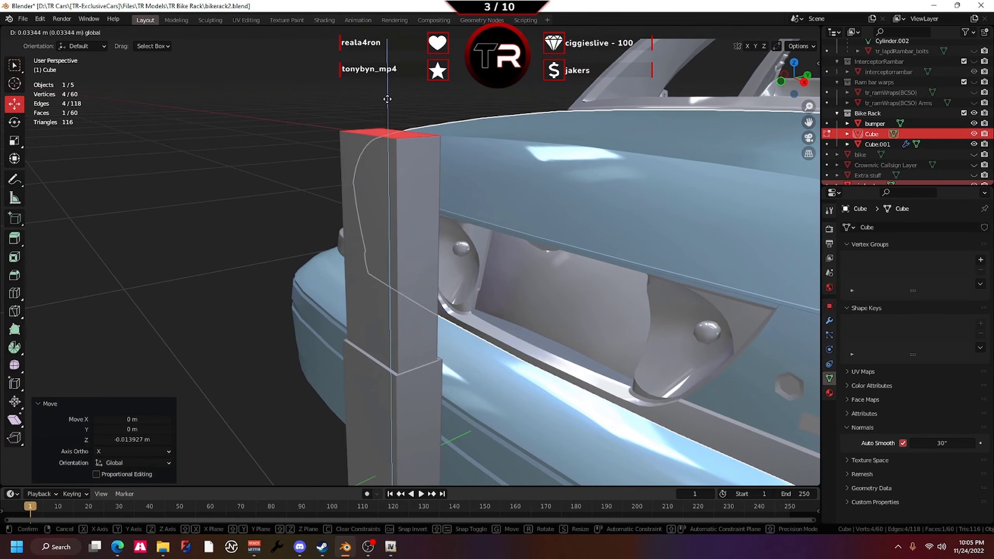
{"action": "left_click", "coordinate": [387, 99]}
{"action": "mouse_move", "coordinate": [387, 99]}
{"action": "middle_mouse_down"}
{"action": "mouse_move", "coordinate": [443, 306]}
{"action": "mouse_move", "coordinate": [361, 317]}
{"action": "middle_mouse_up"}
{"action": "key", "text": "a"}
{"action": "scroll", "coordinate": [442, 306], "scroll_direction": "up", "scroll_amount": 3}
{"action": "key", "text": "g"}
{"action": "key", "text": "x"}
{"action": "left_click", "coordinate": [442, 306]}
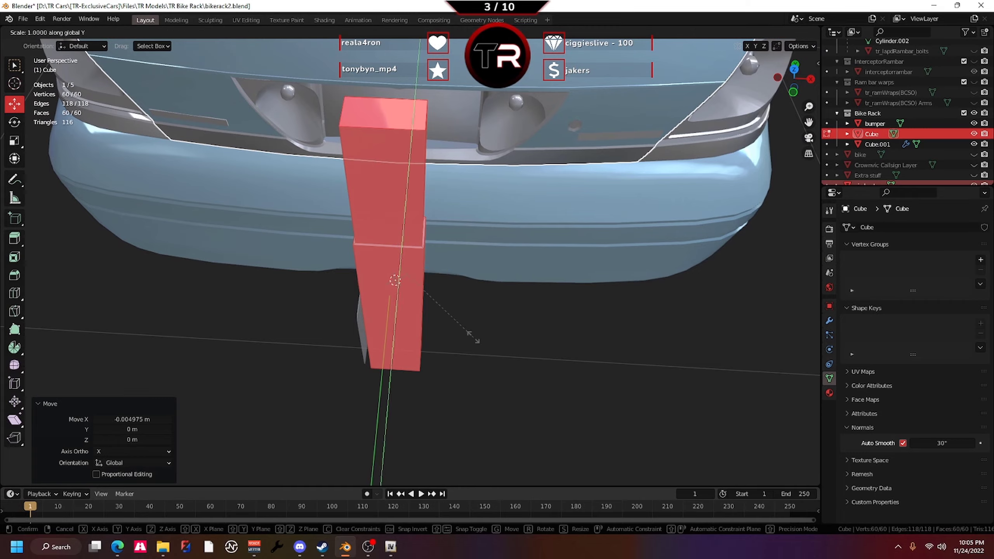
Exit Edit Mode and dismiss the object context menu without changes
{"action": "key", "text": "Tab"}
{"action": "key", "text": "a"}
{"action": "right_click", "coordinate": [420, 253]}
{"action": "left_click", "coordinate": [469, 268]}
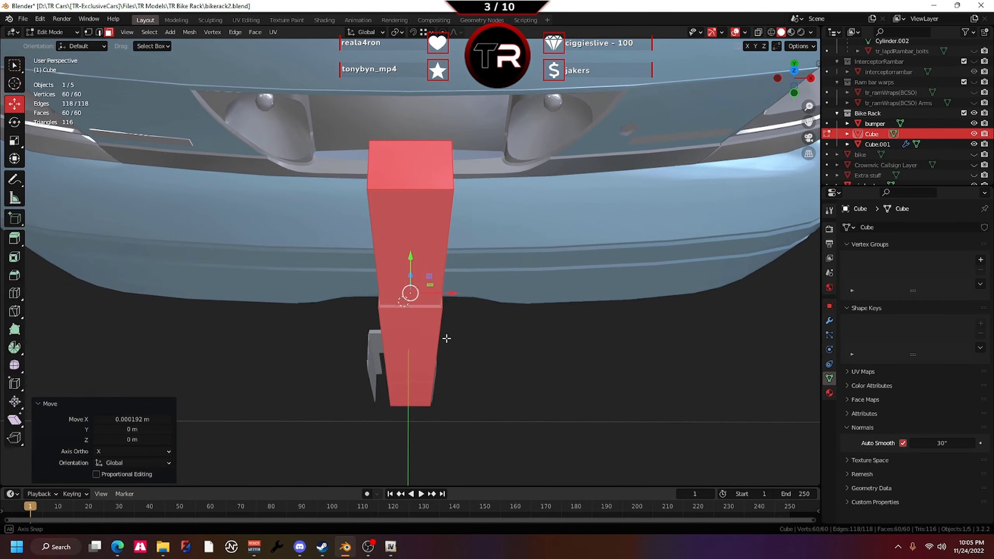
{"action": "middle_click_drag", "start_coordinate": [447, 338], "coordinate": [418, 291]}
{"action": "scroll", "coordinate": [366, 328], "scroll_direction": "up", "scroll_amount": 3}
{"action": "middle_click_drag", "start_coordinate": [382, 416], "coordinate": [417, 250]}
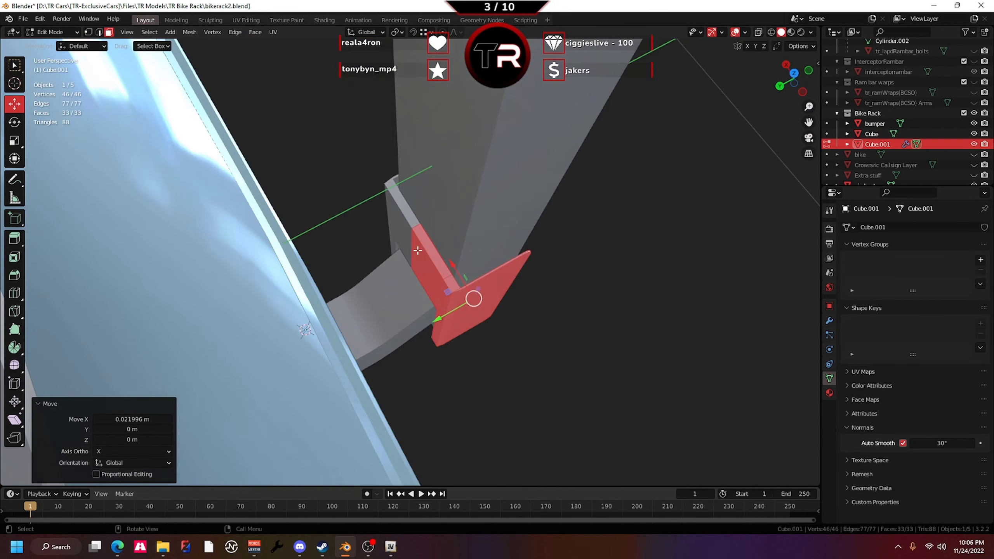
Confirm the clamp's narrower scale and slide its faces into position
{"action": "left_click", "coordinate": [305, 330]}
{"action": "key", "text": "g"}
{"action": "mouse_move", "coordinate": [305, 330]}
{"action": "middle_mouse_down"}
{"action": "mouse_move", "coordinate": [371, 253]}
{"action": "mouse_move", "coordinate": [333, 313]}
{"action": "mouse_move", "coordinate": [362, 233]}
{"action": "middle_mouse_up"}
{"action": "left_click", "coordinate": [371, 254]}
Select the post's top face again and extrude it upward
{"action": "left_click", "coordinate": [324, 333]}
{"action": "scroll", "coordinate": [324, 333], "scroll_direction": "up", "scroll_amount": 3}
{"action": "key", "text": "e"}
{"action": "left_click", "coordinate": [324, 331]}
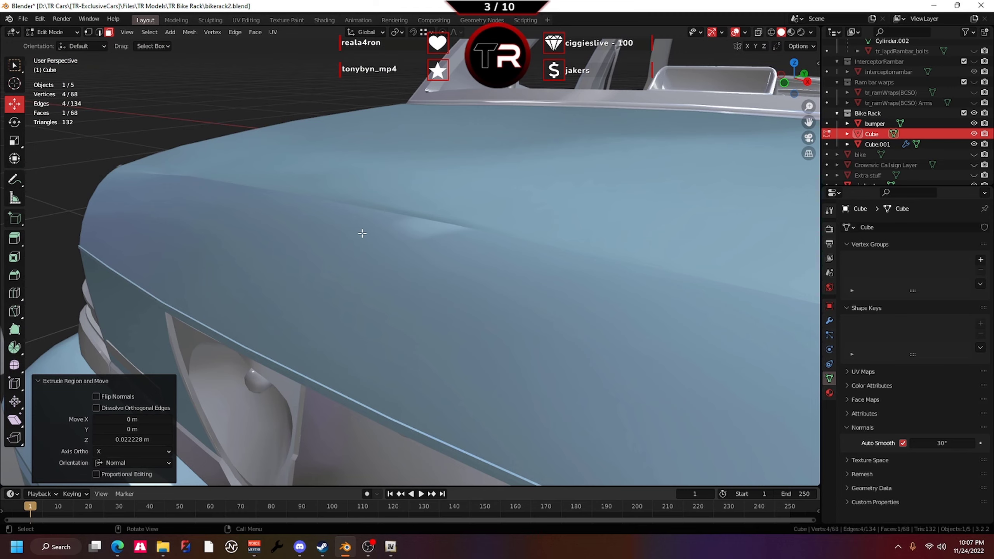
{"action": "mouse_move", "coordinate": [361, 234]}
{"action": "middle_mouse_down"}
{"action": "mouse_move", "coordinate": [368, 207]}
{"action": "mouse_move", "coordinate": [333, 176]}
{"action": "middle_mouse_up"}
{"action": "scroll", "coordinate": [370, 203], "scroll_direction": "up", "scroll_amount": 4}
{"action": "scroll", "coordinate": [301, 146], "scroll_direction": "up", "scroll_amount": 4}
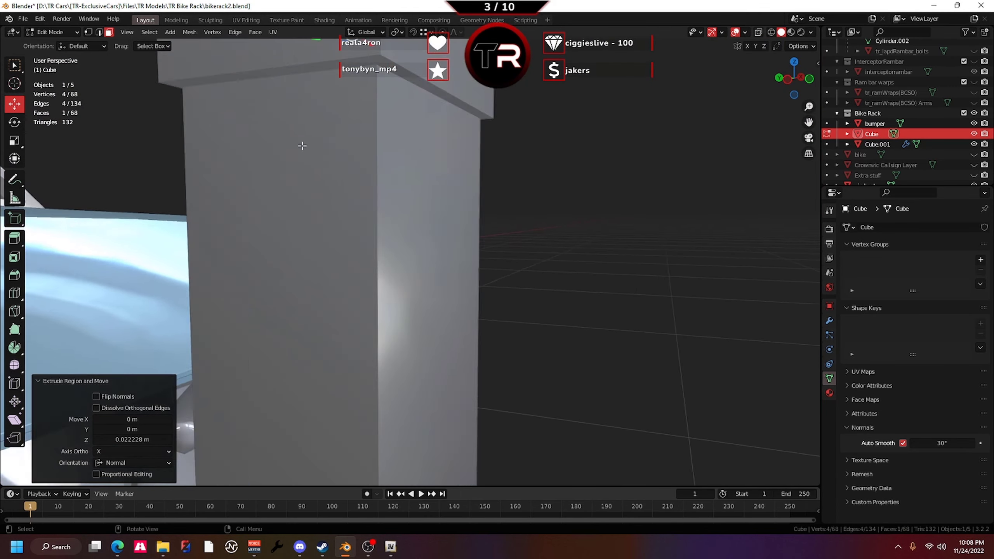
{"action": "scroll", "coordinate": [301, 146], "scroll_direction": "down", "scroll_amount": 5}
Shrink the top face to 0.943, extrude it again and lift it 0.020455 m
{"action": "key", "text": "s"}
{"action": "left_click", "coordinate": [407, 239]}
{"action": "key", "text": "e"}
{"action": "scroll", "coordinate": [491, 237], "scroll_direction": "up", "scroll_amount": 4}
{"action": "mouse_move", "coordinate": [426, 235]}
{"action": "middle_mouse_down"}
{"action": "mouse_move", "coordinate": [492, 237]}
{"action": "mouse_move", "coordinate": [459, 153]}
{"action": "mouse_move", "coordinate": [388, 222]}
{"action": "mouse_move", "coordinate": [412, 128]}
{"action": "middle_mouse_up"}
{"action": "left_click_drag", "start_coordinate": [413, 129], "coordinate": [412, 118]}
{"action": "mouse_move", "coordinate": [413, 117]}
{"action": "middle_mouse_down"}
{"action": "mouse_move", "coordinate": [383, 210]}
{"action": "mouse_move", "coordinate": [595, 395]}
{"action": "mouse_move", "coordinate": [479, 230]}
{"action": "middle_mouse_up"}
{"action": "key", "text": "Tab"}
{"action": "scroll", "coordinate": [652, 279], "scroll_direction": "up", "scroll_amount": 4}
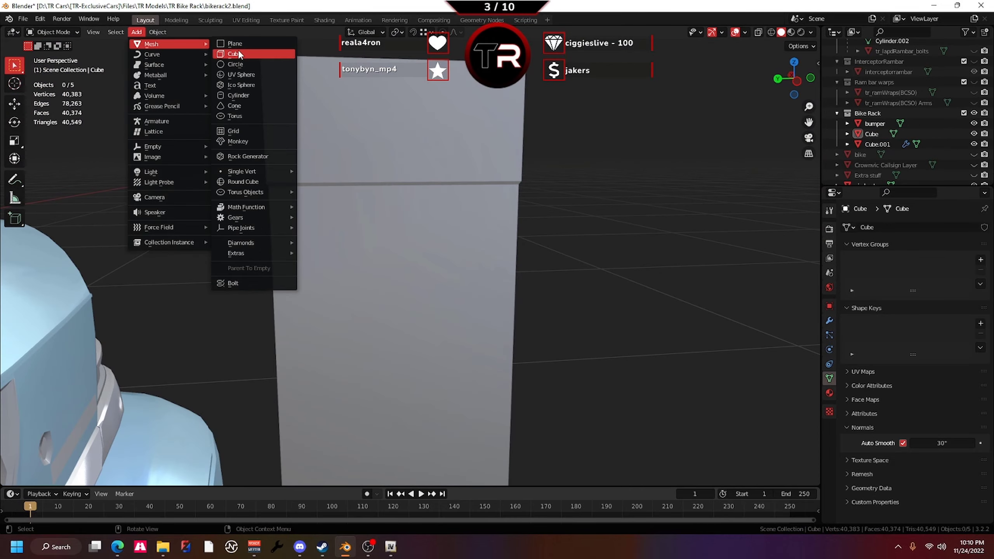
Add a new cube and shape it into a bar atop the post
{"action": "left_click", "coordinate": [240, 54]}
{"action": "key", "text": "Tab"}
{"action": "scroll", "coordinate": [463, 172], "scroll_direction": "up", "scroll_amount": 3}
{"action": "mouse_move", "coordinate": [293, 182]}
{"action": "middle_mouse_down"}
{"action": "mouse_move", "coordinate": [431, 196]}
{"action": "mouse_move", "coordinate": [509, 188]}
{"action": "middle_mouse_up"}
{"action": "left_click", "coordinate": [509, 207]}
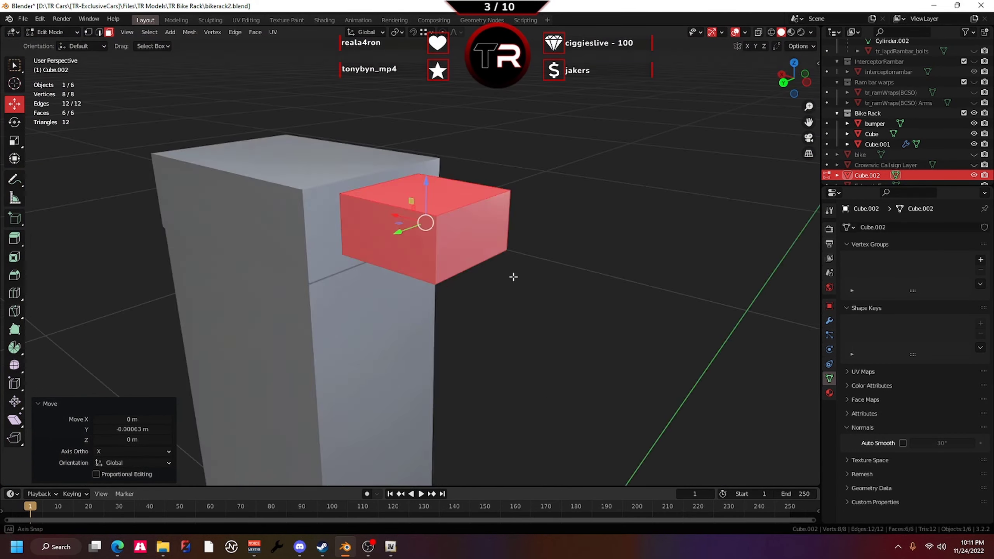
{"action": "key", "text": "Tab"}
Give the crossbar a Mirror modifier across the X axis
{"action": "left_click", "coordinate": [829, 321]}
{"action": "left_click", "coordinate": [881, 227]}
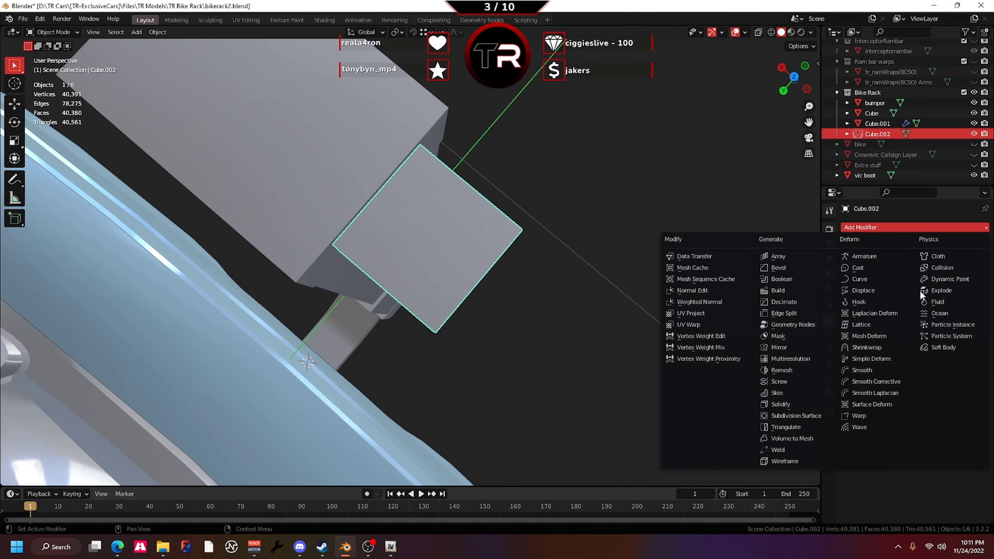
{"action": "left_click", "coordinate": [794, 348]}
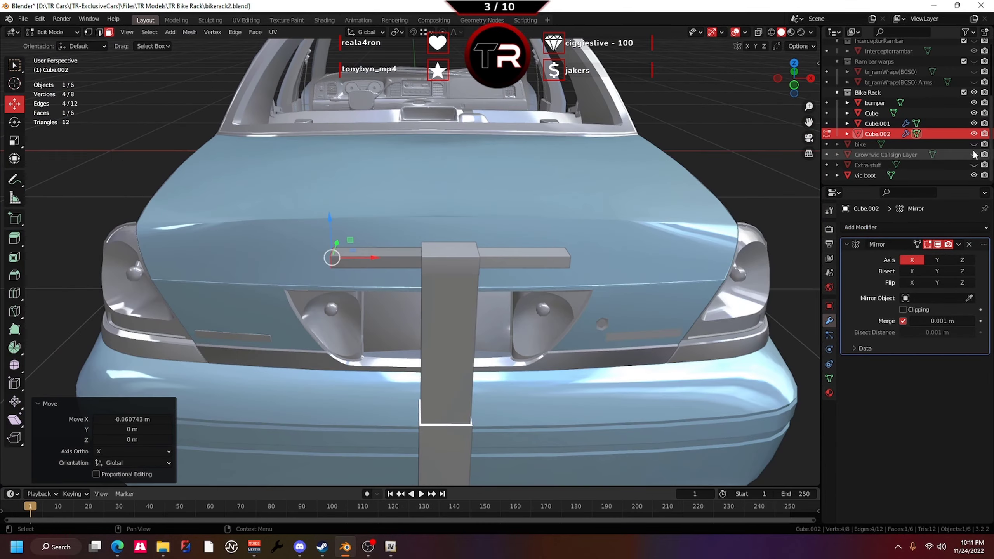
Unhide the bike and stretch the crossbar's end face outward along X
{"action": "left_click", "coordinate": [974, 144]}
{"action": "mouse_move", "coordinate": [454, 266]}
{"action": "middle_mouse_down"}
{"action": "mouse_move", "coordinate": [442, 228]}
{"action": "mouse_move", "coordinate": [548, 243]}
{"action": "mouse_move", "coordinate": [394, 329]}
{"action": "mouse_move", "coordinate": [416, 262]}
{"action": "mouse_move", "coordinate": [199, 271]}
{"action": "middle_mouse_up"}
{"action": "scroll", "coordinate": [547, 243], "scroll_direction": "up", "scroll_amount": 4}
{"action": "key", "text": "alt+q"}
{"action": "key", "text": "g"}
{"action": "left_click", "coordinate": [592, 250]}
{"action": "scroll", "coordinate": [587, 252], "scroll_direction": "down", "scroll_amount": 5}
Shift the bike slightly back, then return to the crossbar and deselect its face
{"action": "key", "text": "g"}
{"action": "key", "text": "alt+q"}
{"action": "left_click_drag", "start_coordinate": [477, 319], "coordinate": [461, 325]}
{"action": "mouse_move", "coordinate": [461, 324]}
{"action": "middle_mouse_down"}
{"action": "mouse_move", "coordinate": [274, 235]}
{"action": "mouse_move", "coordinate": [123, 243]}
{"action": "mouse_move", "coordinate": [331, 211]}
{"action": "mouse_move", "coordinate": [274, 243]}
{"action": "mouse_move", "coordinate": [321, 227]}
{"action": "middle_mouse_up"}
{"action": "scroll", "coordinate": [224, 225], "scroll_direction": "up", "scroll_amount": 4}
{"action": "key", "text": "alt+q"}
{"action": "key", "text": "alt+a"}
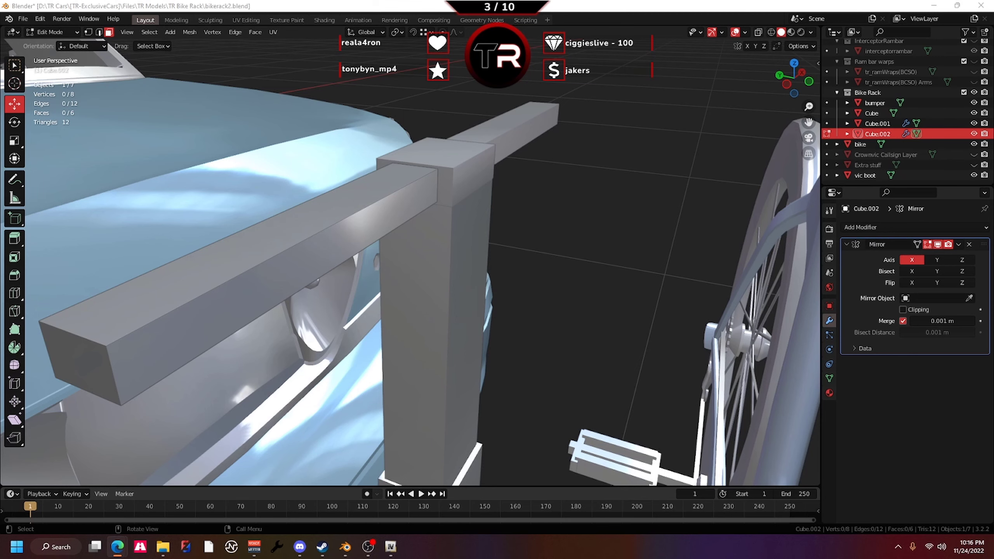
Orbit around the rack and bike to inspect the crossbar, then leave Edit Mode
{"action": "middle_click_drag", "start_coordinate": [469, 274], "coordinate": [453, 270]}
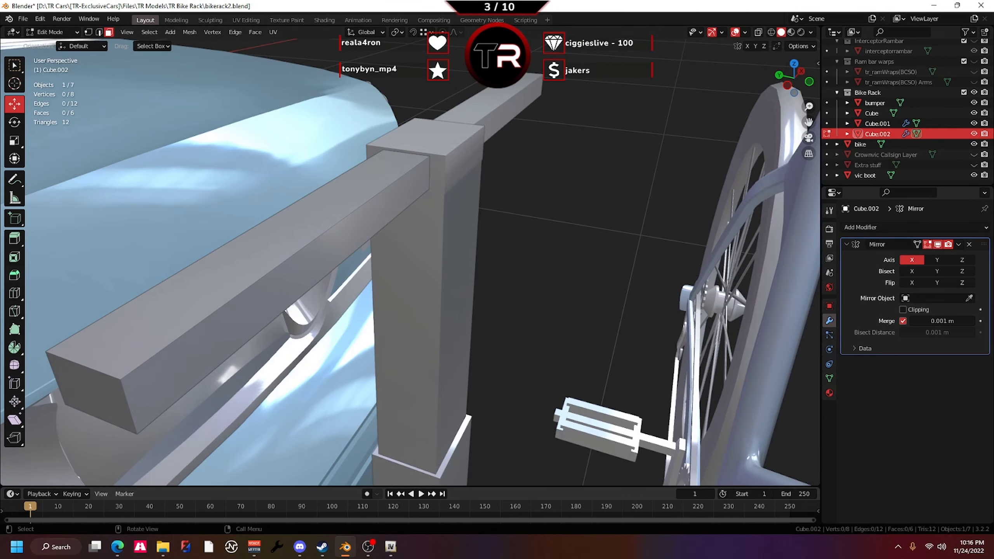
{"action": "middle_click_drag", "start_coordinate": [221, 232], "coordinate": [478, 204]}
{"action": "left_click", "coordinate": [432, 174]}
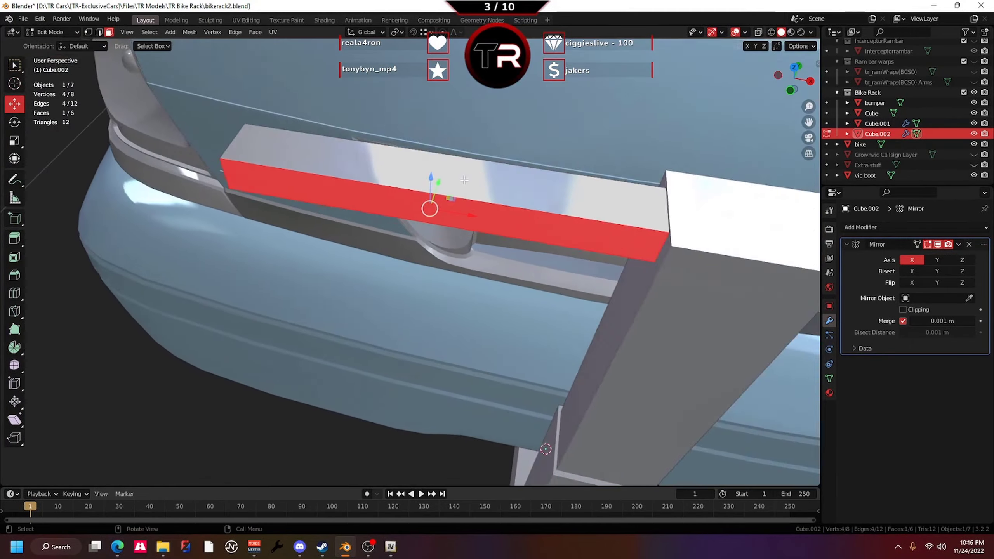
{"action": "middle_click_drag", "start_coordinate": [433, 174], "coordinate": [259, 178]}
{"action": "scroll", "coordinate": [492, 299], "scroll_direction": "down", "scroll_amount": 5}
{"action": "key", "text": "Tab"}
{"action": "middle_click_drag", "start_coordinate": [492, 299], "coordinate": [222, 106]}
Add a circle mesh, hide the car body, and enter edit mode on it
{"action": "left_click", "coordinate": [137, 32]}
{"action": "mouse_move", "coordinate": [151, 43]}
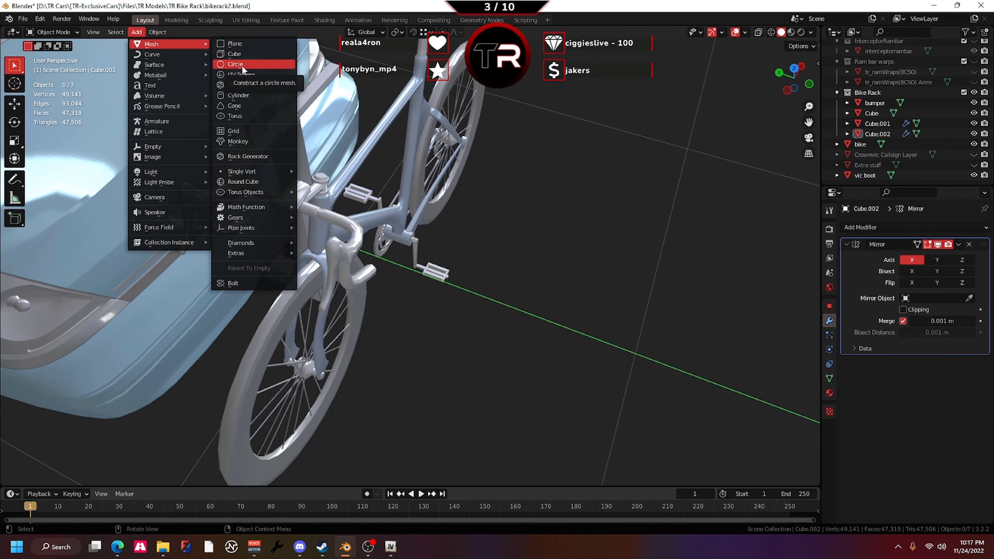
{"action": "left_click", "coordinate": [243, 64]}
{"action": "scroll", "coordinate": [94, 362], "scroll_direction": "down", "scroll_amount": 10, "text": "ctrl"}
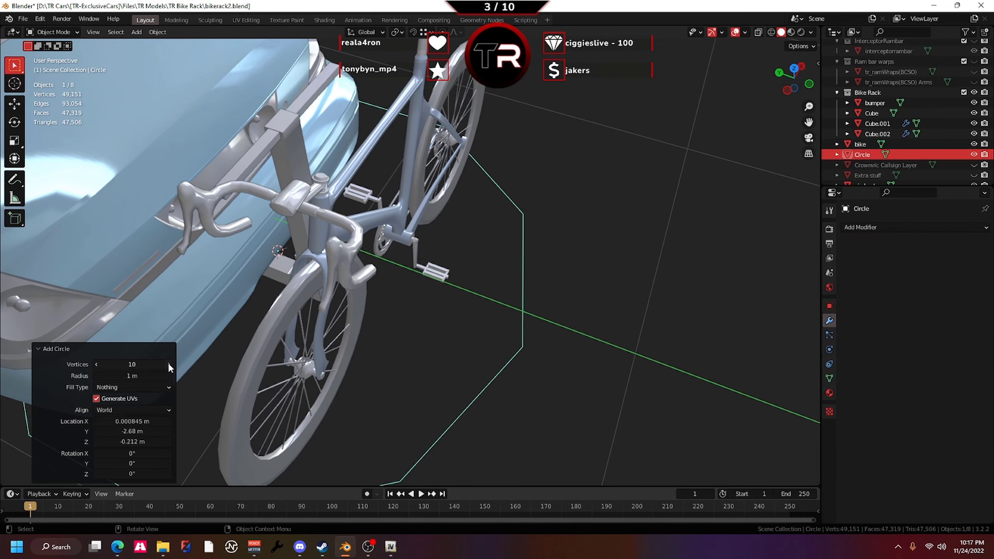
{"action": "middle_click_drag", "start_coordinate": [168, 361], "coordinate": [352, 235]}
{"action": "scroll", "coordinate": [898, 86], "scroll_direction": "up", "scroll_amount": 5}
{"action": "scroll", "coordinate": [899, 86], "scroll_direction": "up", "scroll_amount": 2}
{"action": "left_click", "coordinate": [974, 76]}
{"action": "scroll", "coordinate": [900, 118], "scroll_direction": "down", "scroll_amount": 5}
{"action": "key", "text": "Tab"}
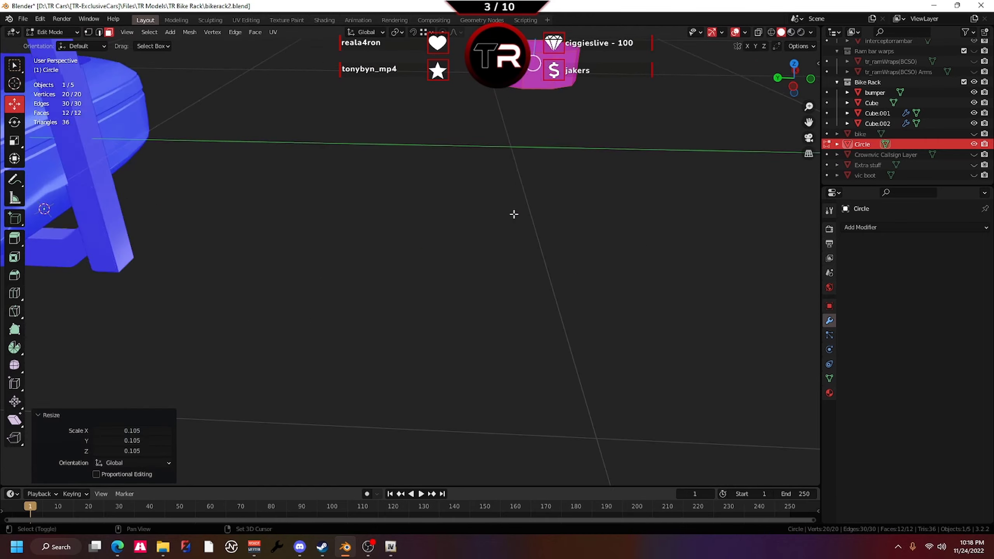
Raise the cylinder along Z and pull its top face upward to lengthen it
{"action": "mouse_move", "coordinate": [513, 213]}
{"action": "middle_mouse_down"}
{"action": "mouse_move", "coordinate": [464, 223]}
{"action": "mouse_move", "coordinate": [497, 218]}
{"action": "middle_mouse_up"}
{"action": "key", "text": "g"}
{"action": "key", "text": "z"}
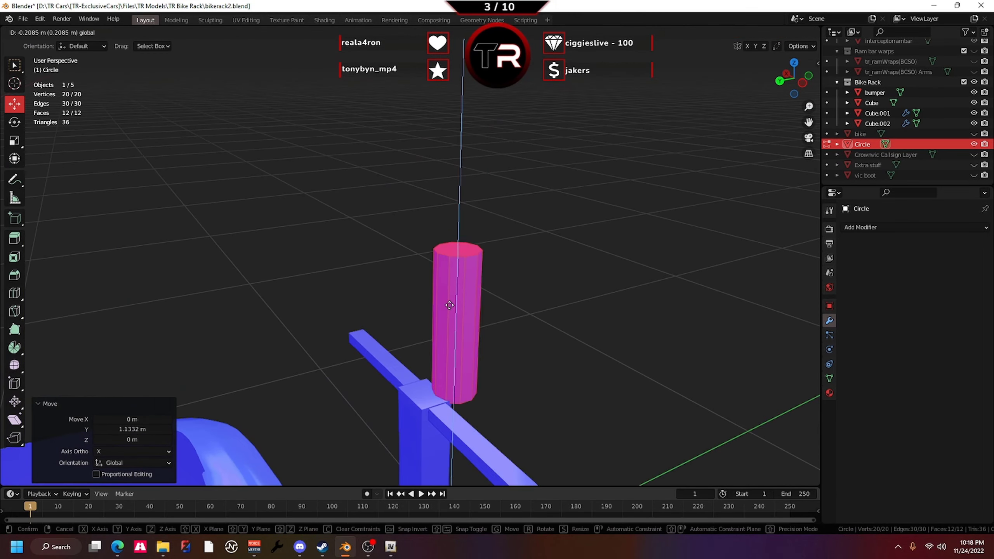
{"action": "left_click", "coordinate": [426, 312]}
{"action": "scroll", "coordinate": [426, 312], "scroll_direction": "down", "scroll_amount": 3}
{"action": "left_click", "coordinate": [398, 215]}
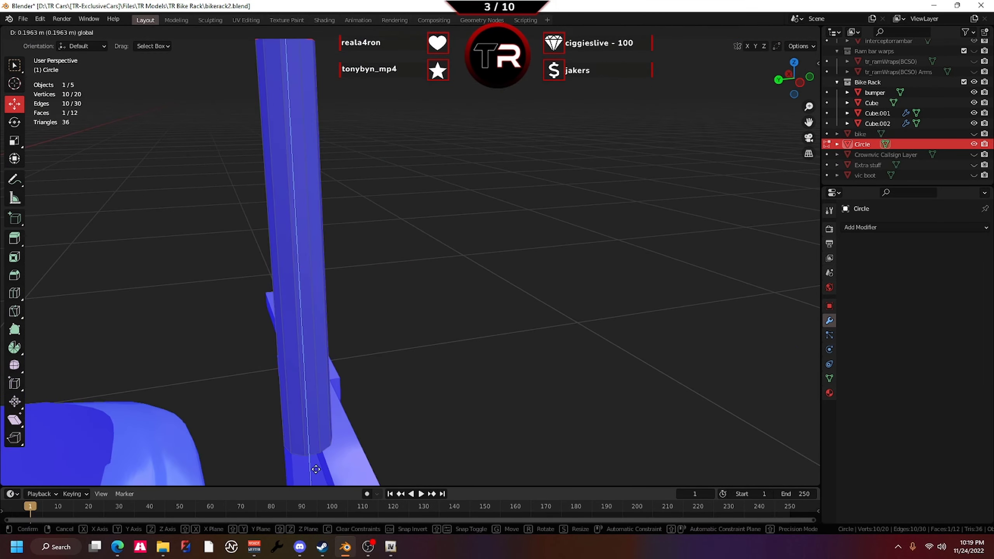
{"action": "mouse_move", "coordinate": [397, 216]}
{"action": "middle_mouse_down"}
{"action": "mouse_move", "coordinate": [426, 332]}
{"action": "mouse_move", "coordinate": [345, 290]}
{"action": "middle_mouse_up"}
Rotate the whole cylinder 85° about X and scale it down
{"action": "key", "text": "a"}
{"action": "key", "text": "r"}
{"action": "key", "text": "x"}
{"action": "key", "text": "8"}
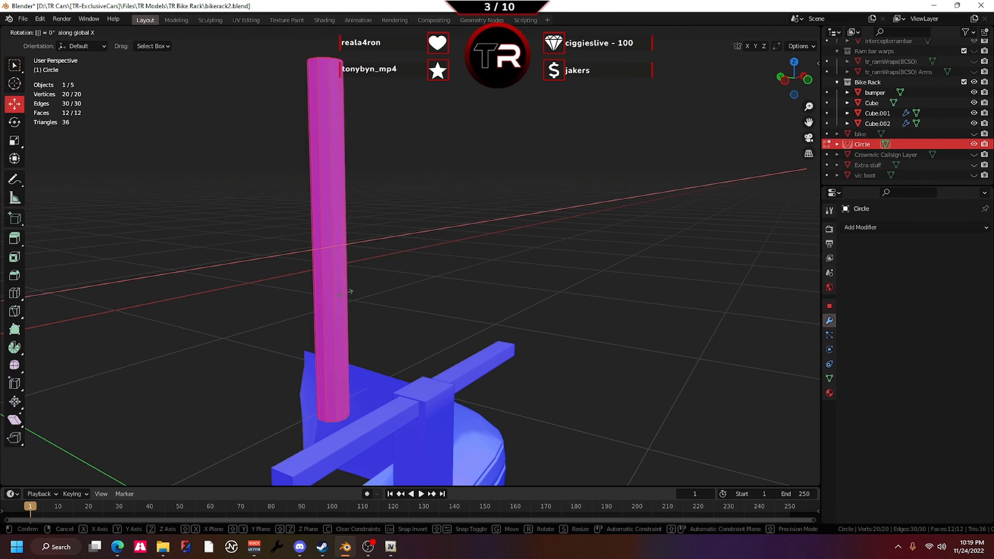
{"action": "key", "text": "5"}
{"action": "key", "text": "Return"}
{"action": "left_click_drag", "start_coordinate": [523, 149], "coordinate": [524, 150]}
{"action": "key", "text": "s"}
{"action": "mouse_move", "coordinate": [524, 151]}
{"action": "middle_mouse_down"}
{"action": "mouse_move", "coordinate": [537, 332]}
{"action": "mouse_move", "coordinate": [399, 321]}
{"action": "mouse_move", "coordinate": [408, 259]}
{"action": "middle_mouse_up"}
{"action": "left_click", "coordinate": [498, 322]}
Rotate the cylinder 90° about X to lie flat and lower it toward the rack
{"action": "key", "text": "r"}
{"action": "key", "text": "x"}
{"action": "key", "text": "9"}
{"action": "key", "text": "0"}
{"action": "key", "text": "Return"}
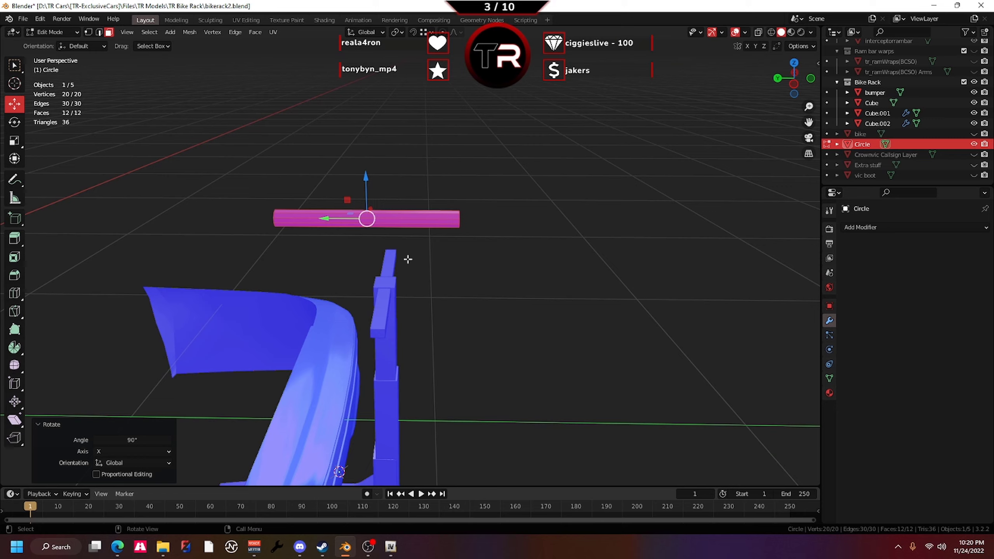
{"action": "mouse_move", "coordinate": [403, 215]}
{"action": "middle_mouse_down"}
{"action": "mouse_move", "coordinate": [315, 250]}
{"action": "mouse_move", "coordinate": [352, 251]}
{"action": "middle_mouse_up"}
{"action": "key", "text": "g"}
{"action": "key", "text": "z"}
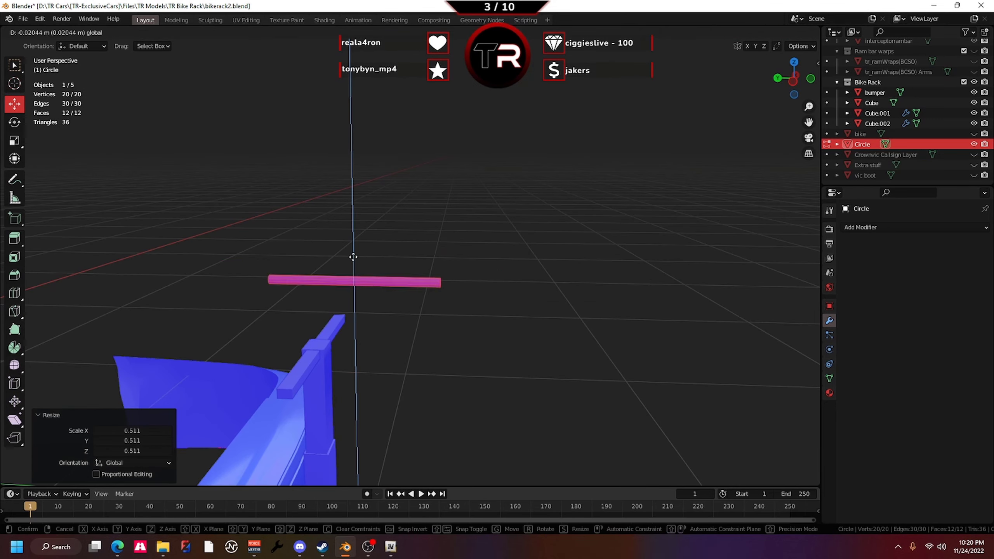
{"action": "left_click", "coordinate": [366, 183]}
Scale the cylinder into a long rod spanning the rack
{"action": "scroll", "coordinate": [366, 183], "scroll_direction": "up", "scroll_amount": 5}
{"action": "left_click", "coordinate": [494, 173]}
{"action": "middle_click_drag", "start_coordinate": [494, 173], "coordinate": [477, 241]}
{"action": "key", "text": "s"}
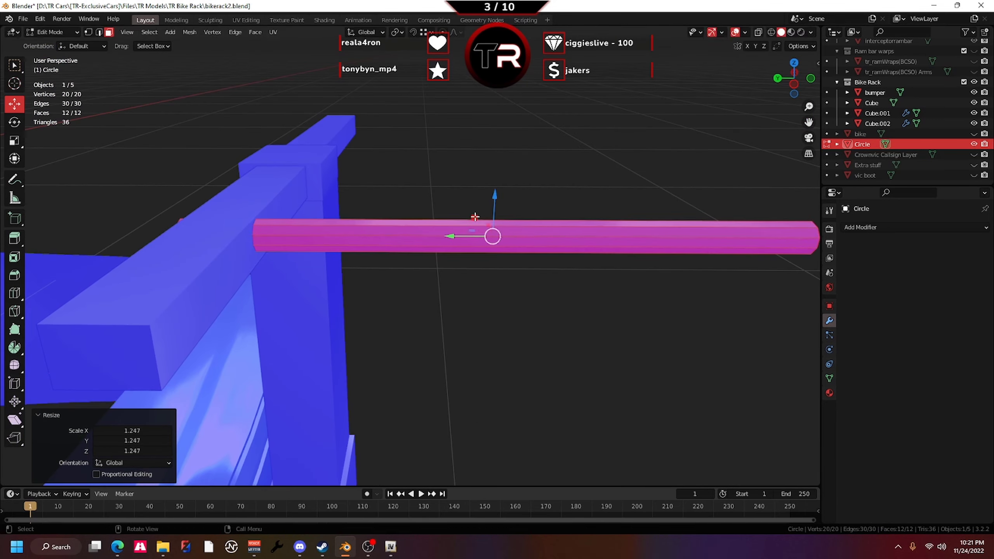
{"action": "key", "text": "Return"}
{"action": "middle_click_drag", "start_coordinate": [567, 239], "coordinate": [665, 254]}
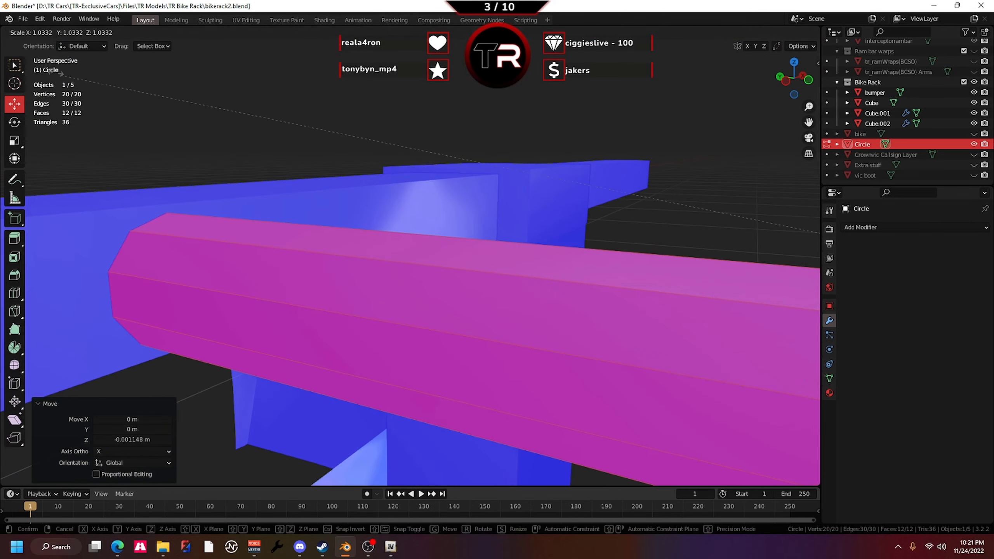
{"action": "key", "text": "s"}
{"action": "left_click", "coordinate": [790, 276]}
Move the bar along Y into position and give it a Mirror modifier
{"action": "mouse_move", "coordinate": [789, 276]}
{"action": "middle_mouse_down"}
{"action": "mouse_move", "coordinate": [745, 250]}
{"action": "mouse_move", "coordinate": [450, 355]}
{"action": "middle_mouse_up"}
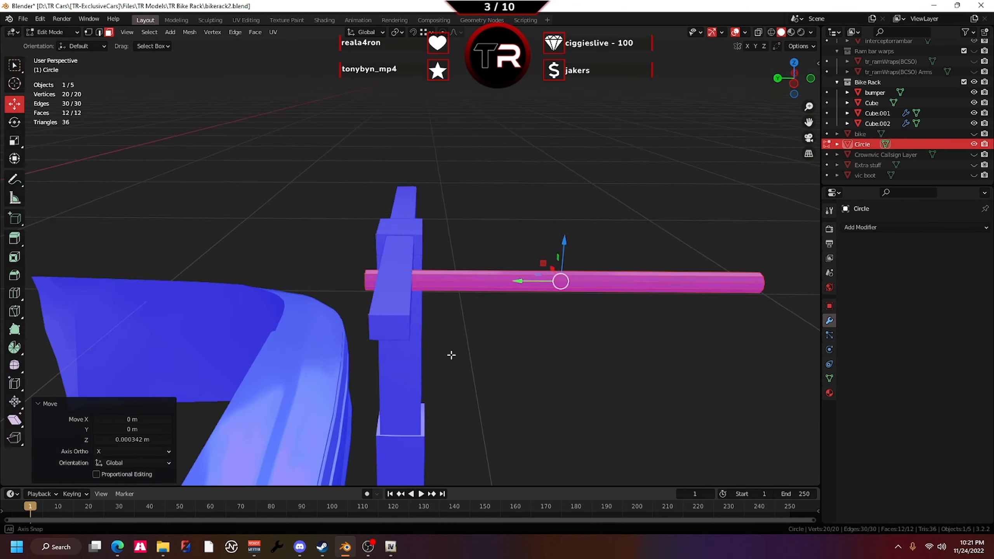
{"action": "key", "text": "g"}
{"action": "key", "text": "y"}
{"action": "left_click", "coordinate": [594, 328]}
{"action": "mouse_move", "coordinate": [594, 328]}
{"action": "middle_mouse_down"}
{"action": "mouse_move", "coordinate": [454, 328]}
{"action": "mouse_move", "coordinate": [508, 274]}
{"action": "mouse_move", "coordinate": [500, 234]}
{"action": "middle_mouse_up"}
{"action": "left_click", "coordinate": [861, 227]}
{"action": "left_click", "coordinate": [787, 343]}
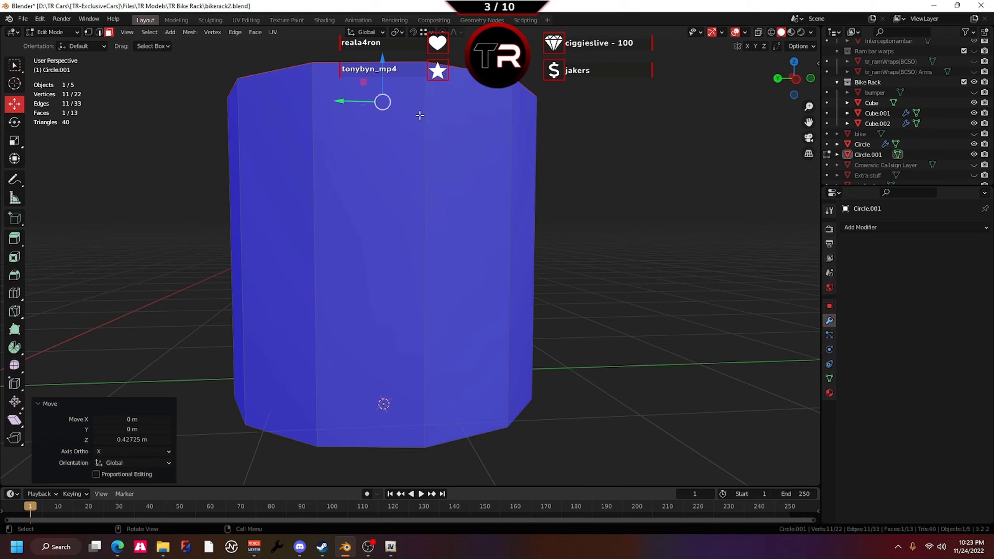
Rotate the new cylinder 90° and move it along X onto the bar
{"action": "mouse_move", "coordinate": [384, 406]}
{"action": "middle_mouse_down"}
{"action": "mouse_move", "coordinate": [281, 155]}
{"action": "mouse_move", "coordinate": [317, 200]}
{"action": "mouse_move", "coordinate": [388, 239]}
{"action": "mouse_move", "coordinate": [251, 224]}
{"action": "middle_mouse_up"}
{"action": "type", "text": "90"}
{"action": "key", "text": "Return"}
{"action": "key", "text": "g"}
{"action": "key", "text": "x"}
{"action": "left_click", "coordinate": [318, 200]}
Add a Mirror modifier to the roller and tilt it -5° about X
{"action": "left_click", "coordinate": [914, 227]}
{"action": "left_click", "coordinate": [783, 359]}
{"action": "type", "text": "rx-5"}
{"action": "middle_click_drag", "start_coordinate": [267, 168], "coordinate": [391, 232]}
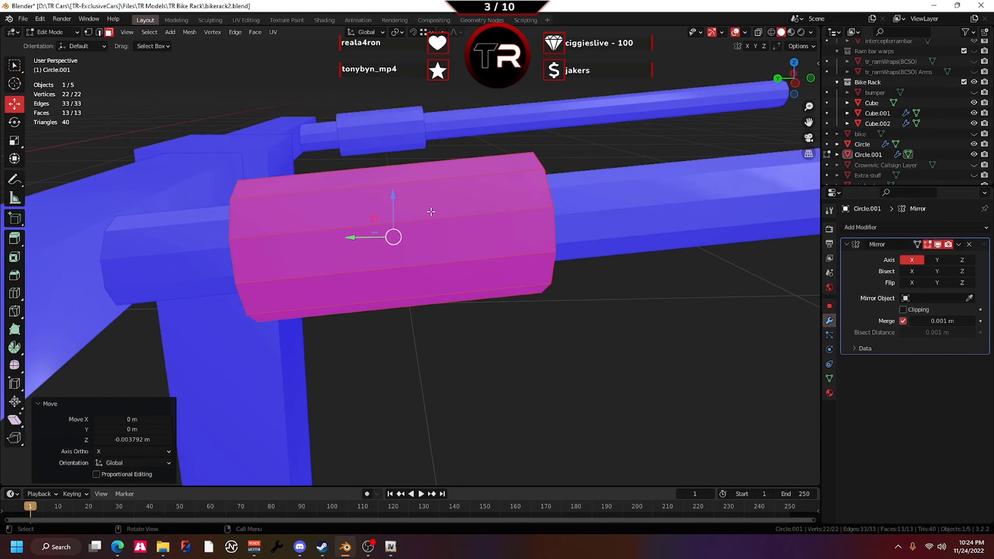
{"action": "key", "text": "ctrl+r"}
{"action": "left_click", "coordinate": [391, 233]}
Insert a middle loop cut and pinch it inward to form an hourglass roller
{"action": "key", "text": "s"}
{"action": "left_click", "coordinate": [465, 200]}
{"action": "key", "text": "g"}
{"action": "left_click", "coordinate": [470, 222]}
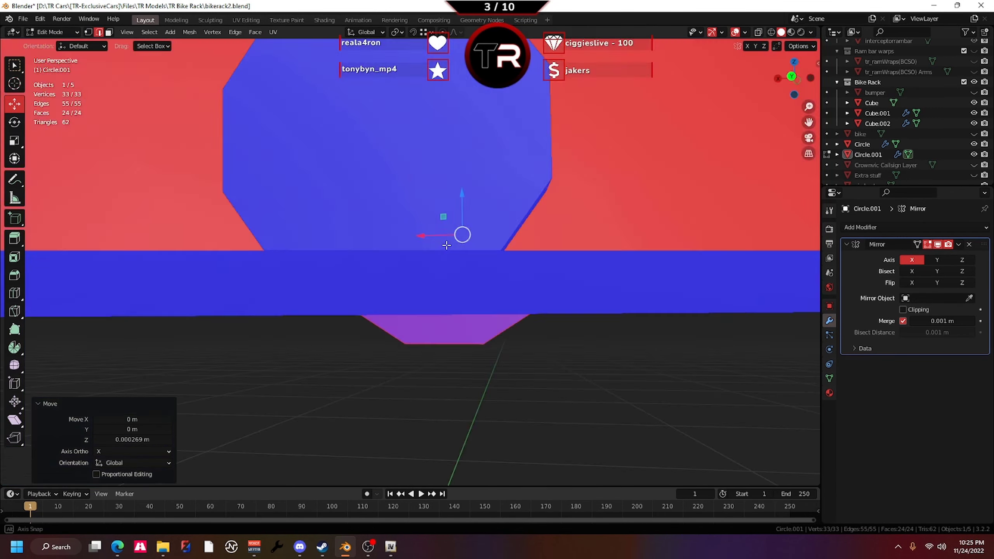
{"action": "middle_click_drag", "start_coordinate": [462, 233], "coordinate": [349, 231]}
{"action": "scroll", "coordinate": [348, 231], "scroll_direction": "down", "scroll_amount": 4}
{"action": "left_click", "coordinate": [618, 369]}
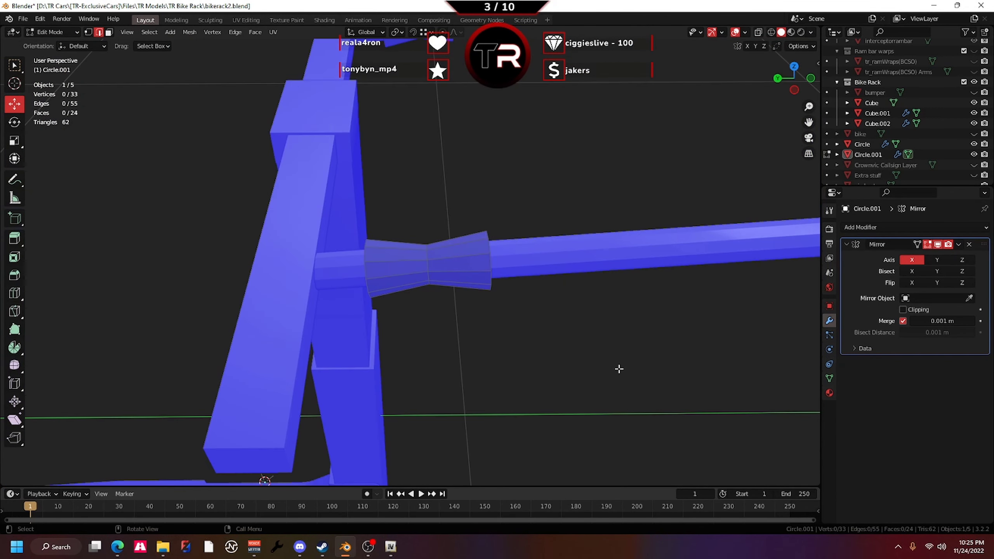
{"action": "scroll", "coordinate": [524, 133], "scroll_direction": "down", "scroll_amount": 3}
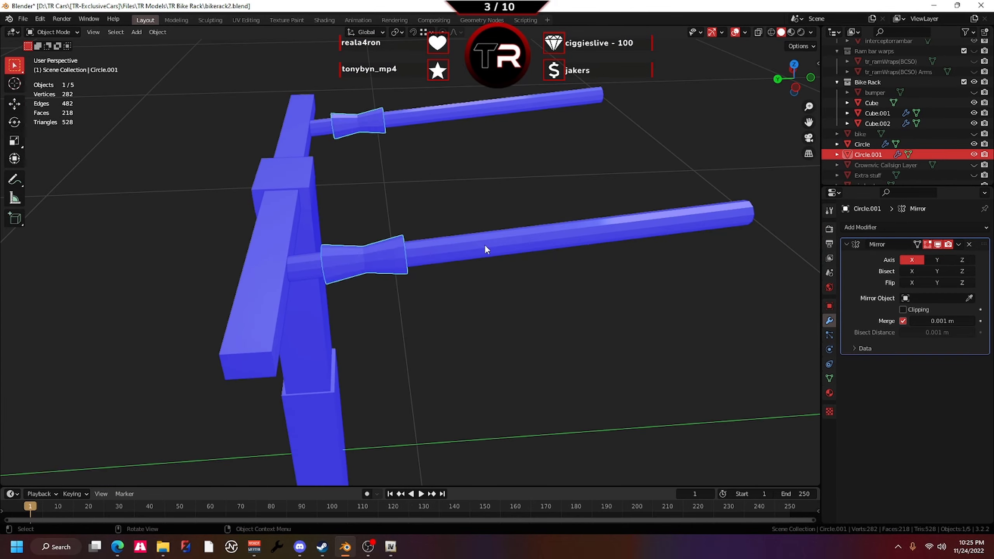
Duplicate the hourglass roller and slide the copy along the bar
{"action": "key", "text": "a"}
{"action": "key", "text": "shift+d"}
{"action": "key", "text": "Escape"}
{"action": "middle_click_drag", "start_coordinate": [485, 243], "coordinate": [315, 229]}
{"action": "key", "text": "g"}
{"action": "left_click", "coordinate": [315, 230]}
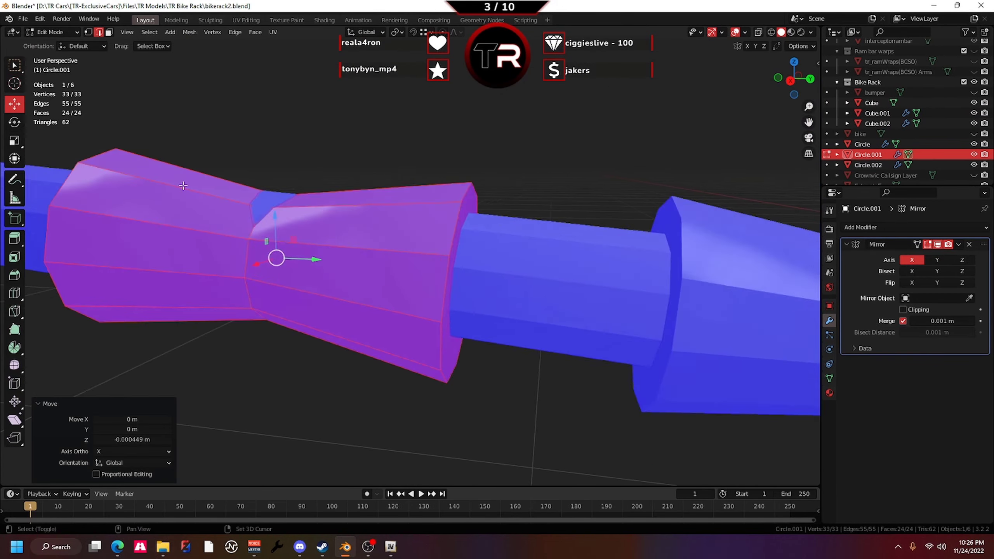
{"action": "scroll", "coordinate": [391, 313], "scroll_direction": "up", "scroll_amount": 2}
{"action": "mouse_move", "coordinate": [391, 314]}
{"action": "middle_mouse_down"}
{"action": "mouse_move", "coordinate": [354, 322]}
{"action": "mouse_move", "coordinate": [353, 305]}
{"action": "mouse_move", "coordinate": [274, 274]}
{"action": "middle_mouse_up"}
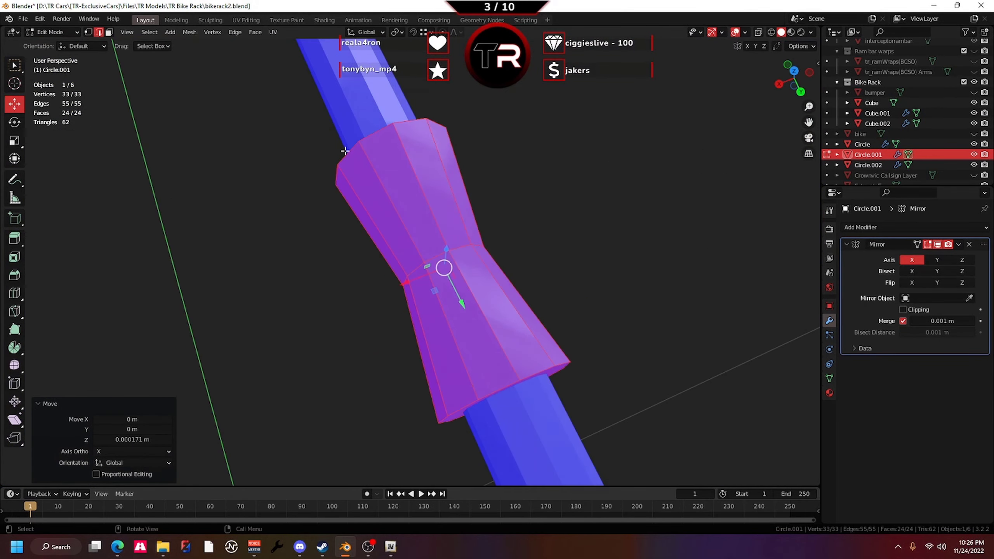
{"action": "scroll", "coordinate": [274, 274], "scroll_direction": "down", "scroll_amount": 3}
{"action": "key", "text": "Tab"}
{"action": "scroll", "coordinate": [177, 254], "scroll_direction": "up", "scroll_amount": 4}
{"action": "mouse_move", "coordinate": [177, 254]}
{"action": "middle_mouse_down"}
{"action": "mouse_move", "coordinate": [48, 177]}
{"action": "mouse_move", "coordinate": [305, 210]}
{"action": "middle_mouse_up"}
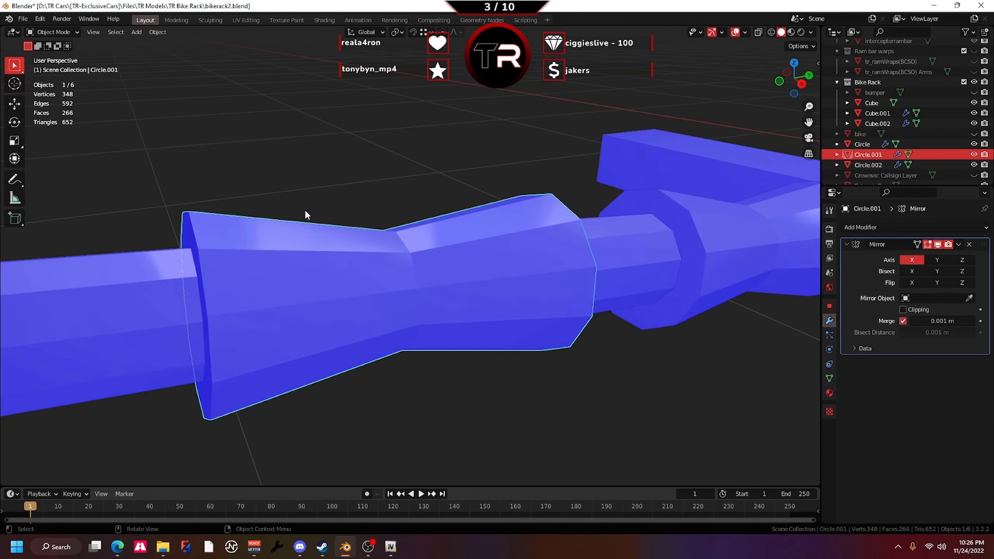
Add another roller copy further along the bar and place it
{"action": "key", "text": "Tab"}
{"action": "left_click_drag", "start_coordinate": [443, 269], "coordinate": [146, 248]}
{"action": "scroll", "coordinate": [359, 264], "scroll_direction": "up", "scroll_amount": 3}
{"action": "scroll", "coordinate": [359, 264], "scroll_direction": "down", "scroll_amount": 2}
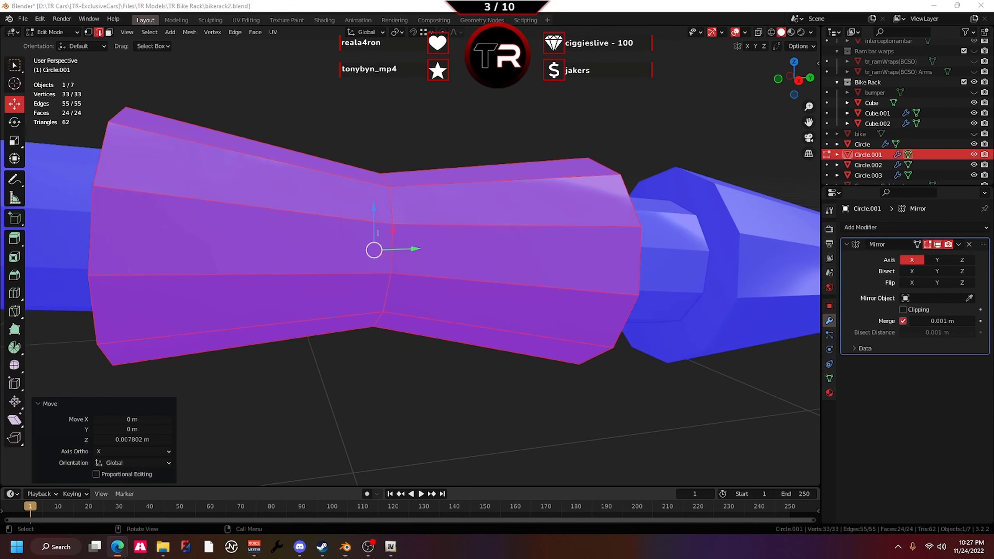
{"action": "middle_click_drag", "start_coordinate": [359, 264], "coordinate": [291, 276]}
{"action": "key", "text": "g"}
{"action": "mouse_move", "coordinate": [229, 247]}
{"action": "middle_mouse_down"}
{"action": "mouse_move", "coordinate": [435, 260]}
{"action": "mouse_move", "coordinate": [186, 250]}
{"action": "mouse_move", "coordinate": [192, 437]}
{"action": "mouse_move", "coordinate": [310, 297]}
{"action": "mouse_move", "coordinate": [391, 275]}
{"action": "middle_mouse_up"}
{"action": "left_click", "coordinate": [192, 436]}
{"action": "key", "text": "a"}
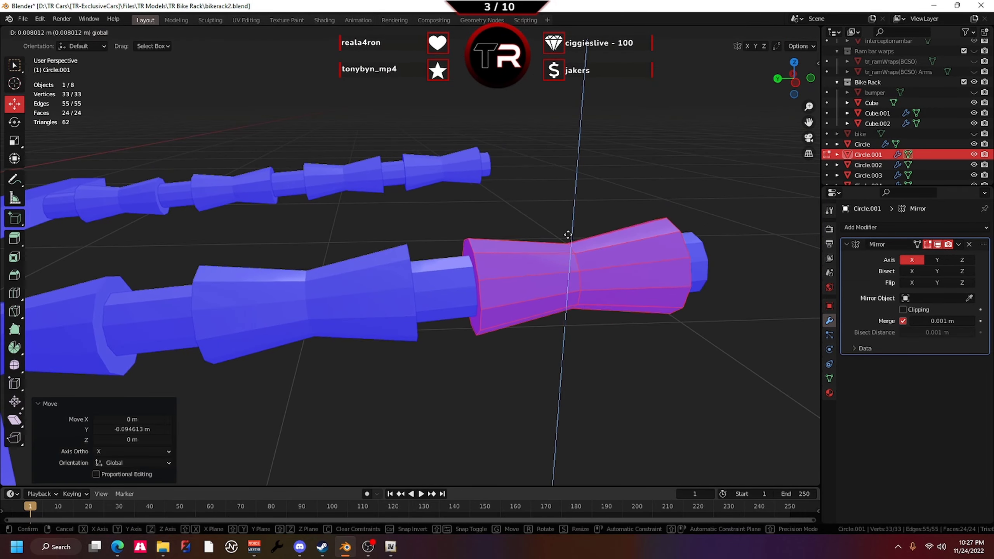
{"action": "scroll", "coordinate": [391, 274], "scroll_direction": "down", "scroll_amount": 3}
{"action": "key", "text": "Tab"}
{"action": "left_click", "coordinate": [528, 336]}
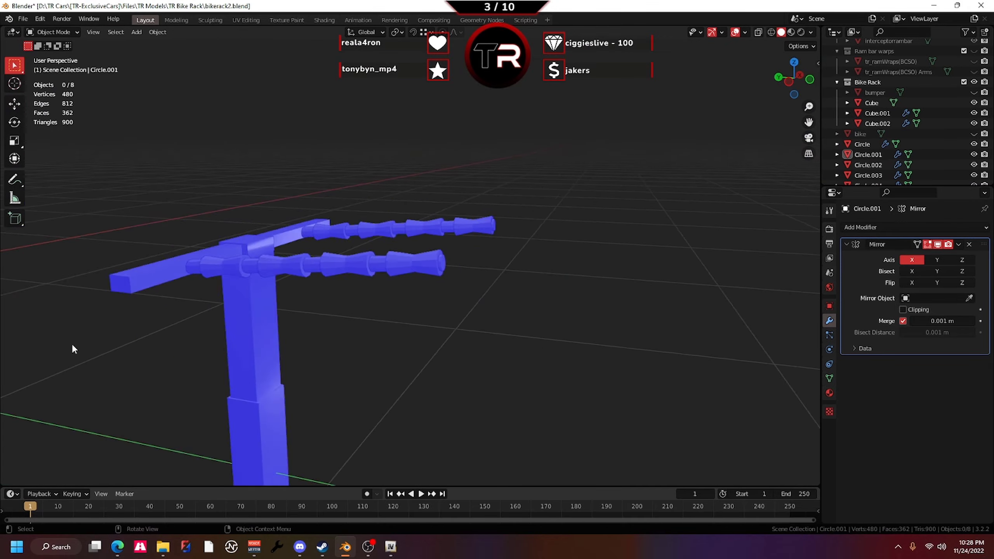
Unhide the bike model and orbit to check how it sits on the rollers
{"action": "mouse_move", "coordinate": [73, 348]}
{"action": "middle_mouse_down"}
{"action": "mouse_move", "coordinate": [681, 134]}
{"action": "mouse_move", "coordinate": [436, 174]}
{"action": "mouse_move", "coordinate": [361, 102]}
{"action": "middle_mouse_up"}
{"action": "scroll", "coordinate": [900, 117], "scroll_direction": "down", "scroll_amount": 2}
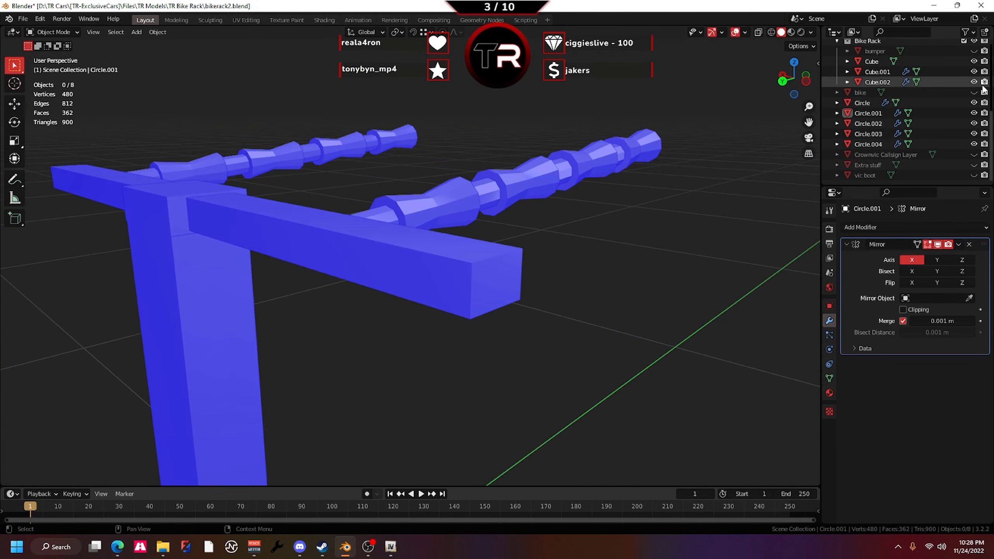
{"action": "left_click", "coordinate": [974, 92]}
{"action": "scroll", "coordinate": [296, 197], "scroll_direction": "up", "scroll_amount": 3}
{"action": "middle_click_drag", "start_coordinate": [295, 198], "coordinate": [7, 173]}
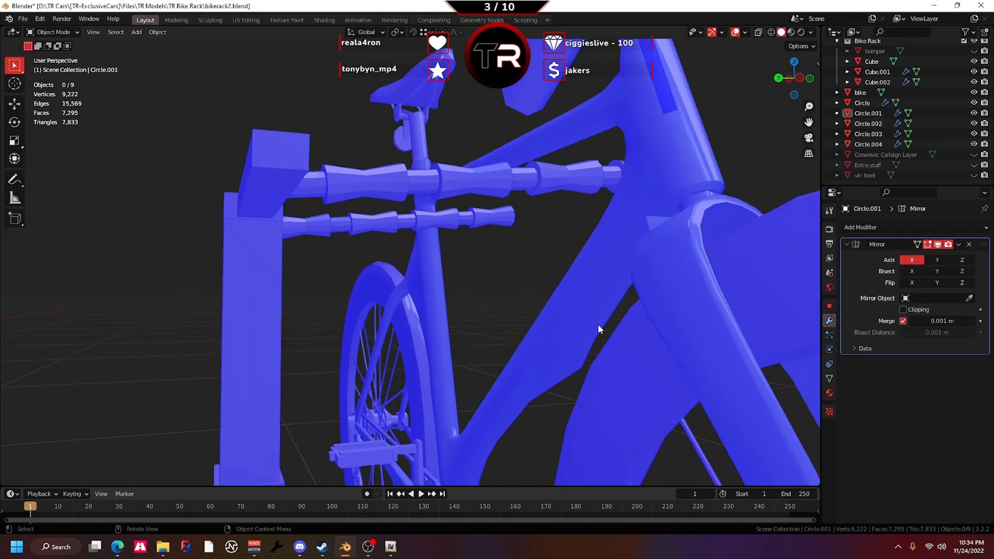
{"action": "mouse_move", "coordinate": [595, 329]}
{"action": "middle_mouse_down"}
{"action": "mouse_move", "coordinate": [328, 313]}
{"action": "mouse_move", "coordinate": [180, 228]}
{"action": "mouse_move", "coordinate": [464, 180]}
{"action": "middle_mouse_up"}
Inspect the bike, make Circle active again, and hide the bike
{"action": "left_click", "coordinate": [464, 176]}
{"action": "mouse_move", "coordinate": [473, 129]}
{"action": "middle_mouse_down"}
{"action": "mouse_move", "coordinate": [641, 258]}
{"action": "mouse_move", "coordinate": [709, 360]}
{"action": "mouse_move", "coordinate": [295, 201]}
{"action": "middle_mouse_up"}
{"action": "scroll", "coordinate": [641, 258], "scroll_direction": "down", "scroll_amount": 3}
{"action": "scroll", "coordinate": [641, 258], "scroll_direction": "up", "scroll_amount": 5}
{"action": "left_click", "coordinate": [709, 359]}
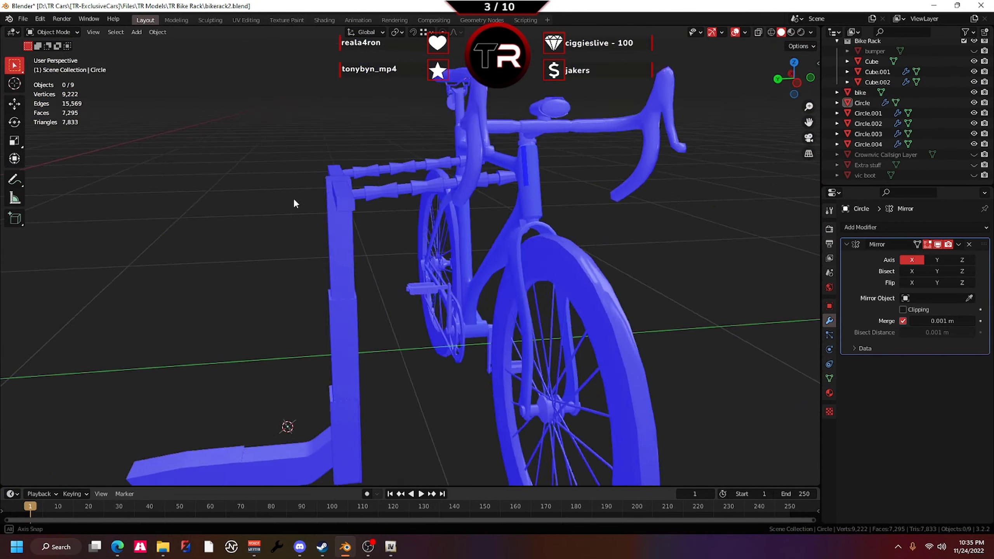
{"action": "left_click", "coordinate": [295, 202]}
{"action": "left_click", "coordinate": [974, 93]}
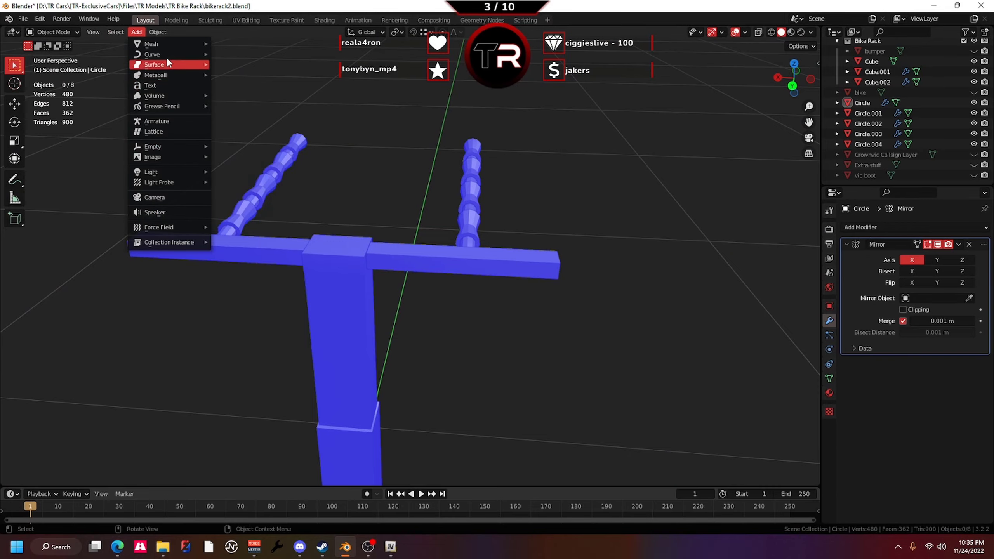
Add a new cube and raise one of its faces straight up along Z
{"action": "left_click", "coordinate": [231, 55]}
{"action": "scroll", "coordinate": [274, 274], "scroll_direction": "up", "scroll_amount": 4}
{"action": "key", "text": "Tab"}
{"action": "mouse_move", "coordinate": [274, 274]}
{"action": "middle_mouse_down"}
{"action": "mouse_move", "coordinate": [145, 279]}
{"action": "mouse_move", "coordinate": [513, 168]}
{"action": "mouse_move", "coordinate": [469, 235]}
{"action": "middle_mouse_up"}
{"action": "key", "text": "a"}
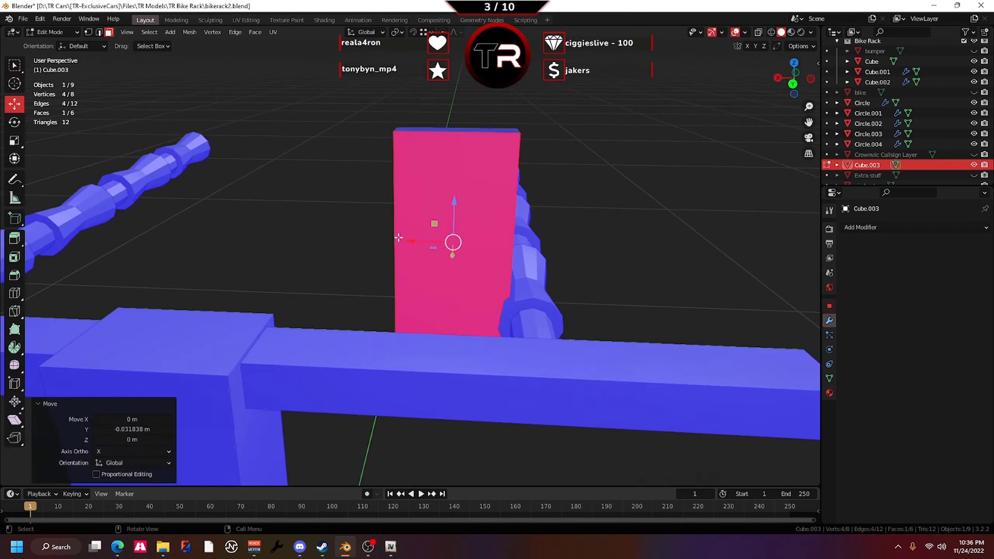
{"action": "left_click", "coordinate": [411, 196]}
{"action": "mouse_move", "coordinate": [411, 196]}
{"action": "middle_mouse_down"}
{"action": "mouse_move", "coordinate": [464, 269]}
{"action": "mouse_move", "coordinate": [384, 271]}
{"action": "mouse_move", "coordinate": [355, 311]}
{"action": "mouse_move", "coordinate": [405, 221]}
{"action": "middle_mouse_up"}
{"action": "key", "text": "g"}
{"action": "key", "text": "z"}
{"action": "left_click", "coordinate": [359, 246]}
Scale the whole cube down to about three quarters of its size
{"action": "key", "text": "a"}
{"action": "key", "text": "s"}
{"action": "mouse_move", "coordinate": [358, 245]}
{"action": "middle_mouse_down"}
{"action": "mouse_move", "coordinate": [409, 346]}
{"action": "mouse_move", "coordinate": [389, 277]}
{"action": "mouse_move", "coordinate": [399, 262]}
{"action": "mouse_move", "coordinate": [355, 229]}
{"action": "mouse_move", "coordinate": [376, 290]}
{"action": "middle_mouse_up"}
{"action": "left_click", "coordinate": [375, 351]}
Extrude a cube face, tilt it about X, and shift the end face to start the strap
{"action": "left_click", "coordinate": [399, 262]}
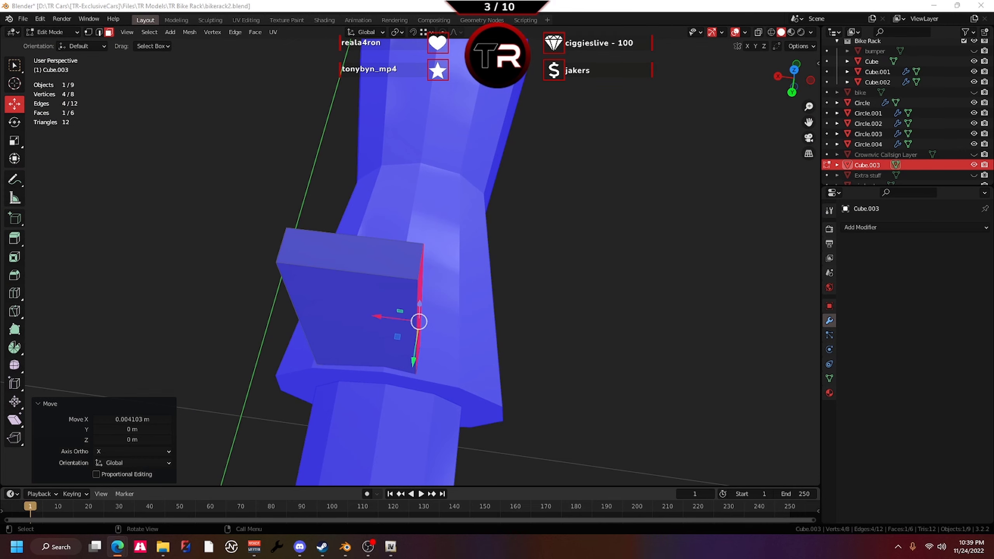
{"action": "key", "text": "e"}
{"action": "mouse_move", "coordinate": [377, 290]}
{"action": "middle_mouse_down"}
{"action": "mouse_move", "coordinate": [392, 329]}
{"action": "mouse_move", "coordinate": [474, 234]}
{"action": "mouse_move", "coordinate": [388, 276]}
{"action": "middle_mouse_up"}
{"action": "key", "text": "r"}
{"action": "key", "text": "x"}
{"action": "left_click", "coordinate": [395, 241]}
{"action": "mouse_move", "coordinate": [395, 241]}
{"action": "middle_mouse_down"}
{"action": "mouse_move", "coordinate": [238, 216]}
{"action": "mouse_move", "coordinate": [344, 176]}
{"action": "mouse_move", "coordinate": [329, 223]}
{"action": "middle_mouse_up"}
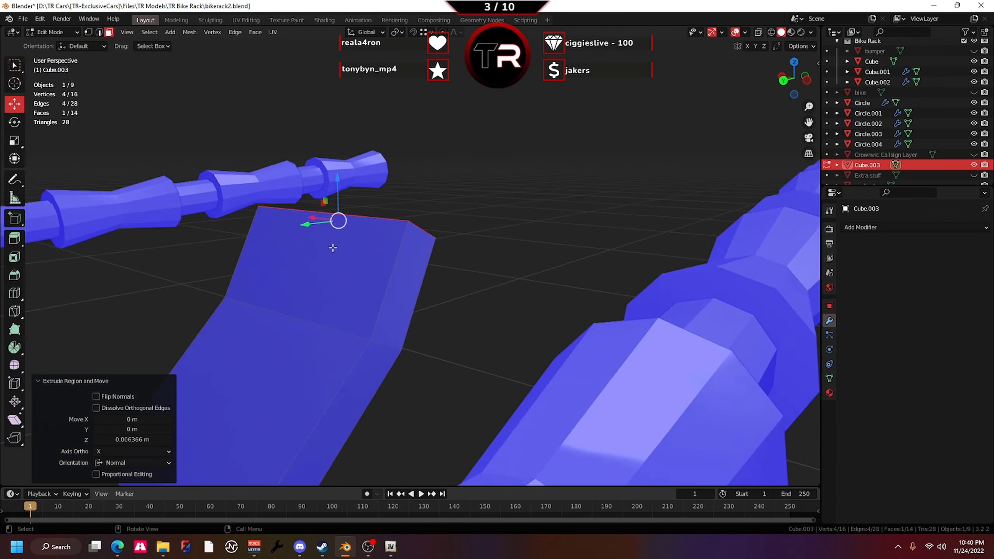
{"action": "middle_click_drag", "start_coordinate": [338, 218], "coordinate": [311, 218]}
{"action": "key", "text": "g"}
{"action": "left_click", "coordinate": [418, 221]}
Extrude the strap's end face again, rotate it about X, and reposition the section
{"action": "mouse_move", "coordinate": [418, 221]}
{"action": "middle_mouse_down"}
{"action": "mouse_move", "coordinate": [440, 250]}
{"action": "mouse_move", "coordinate": [434, 222]}
{"action": "mouse_move", "coordinate": [414, 262]}
{"action": "mouse_move", "coordinate": [386, 224]}
{"action": "mouse_move", "coordinate": [309, 299]}
{"action": "middle_mouse_up"}
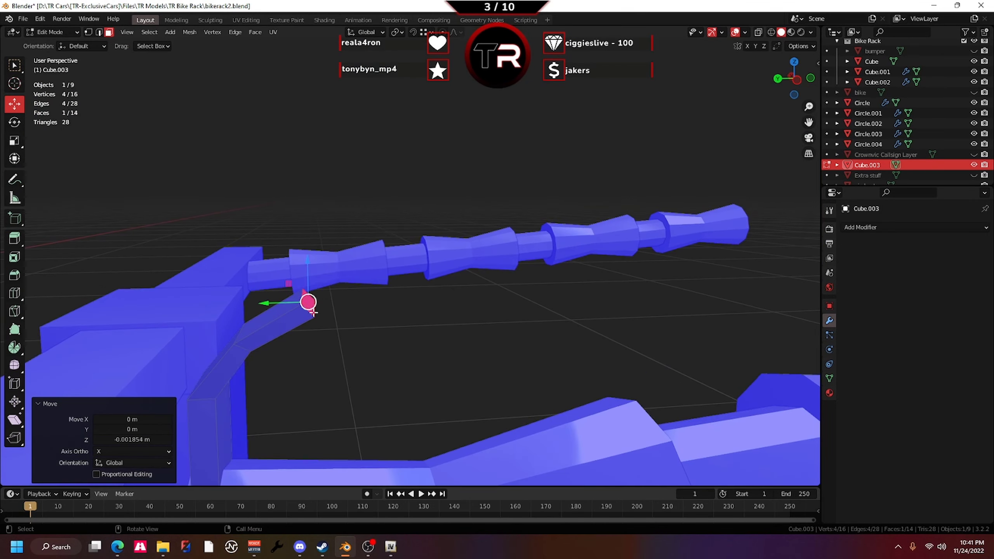
{"action": "key", "text": "e"}
{"action": "left_click", "coordinate": [392, 302]}
{"action": "key", "text": "r"}
{"action": "key", "text": "x"}
{"action": "left_click", "coordinate": [382, 267]}
{"action": "middle_click_drag", "start_coordinate": [382, 267], "coordinate": [388, 293]}
{"action": "key", "text": "g"}
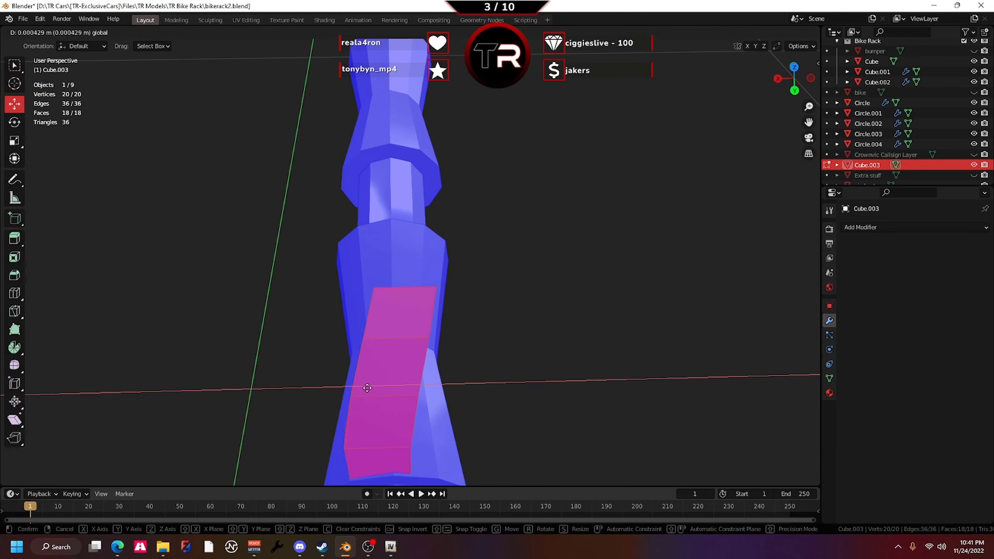
{"action": "left_click", "coordinate": [367, 387]}
Adjust the strap's vertices and end face into a smoother arch over the roller
{"action": "mouse_move", "coordinate": [415, 324]}
{"action": "middle_mouse_down"}
{"action": "mouse_move", "coordinate": [400, 288]}
{"action": "mouse_move", "coordinate": [333, 218]}
{"action": "mouse_move", "coordinate": [385, 292]}
{"action": "mouse_move", "coordinate": [464, 288]}
{"action": "mouse_move", "coordinate": [435, 364]}
{"action": "mouse_move", "coordinate": [378, 255]}
{"action": "mouse_move", "coordinate": [404, 262]}
{"action": "mouse_move", "coordinate": [355, 151]}
{"action": "mouse_move", "coordinate": [405, 213]}
{"action": "mouse_move", "coordinate": [344, 126]}
{"action": "mouse_move", "coordinate": [441, 406]}
{"action": "mouse_move", "coordinate": [589, 262]}
{"action": "middle_mouse_up"}
{"action": "key", "text": "g"}
{"action": "left_click", "coordinate": [384, 292]}
{"action": "key", "text": "g"}
{"action": "left_click", "coordinate": [378, 157]}
Extrude and rotate two more strap sections so the strut reaches down toward the post
{"action": "key", "text": "e"}
{"action": "left_click", "coordinate": [589, 261]}
{"action": "mouse_move", "coordinate": [589, 261]}
{"action": "middle_mouse_down"}
{"action": "mouse_move", "coordinate": [431, 305]}
{"action": "mouse_move", "coordinate": [417, 275]}
{"action": "mouse_move", "coordinate": [431, 314]}
{"action": "mouse_move", "coordinate": [304, 295]}
{"action": "mouse_move", "coordinate": [388, 270]}
{"action": "mouse_move", "coordinate": [297, 231]}
{"action": "middle_mouse_up"}
{"action": "key", "text": "e"}
{"action": "left_click", "coordinate": [380, 337]}
{"action": "key", "text": "r"}
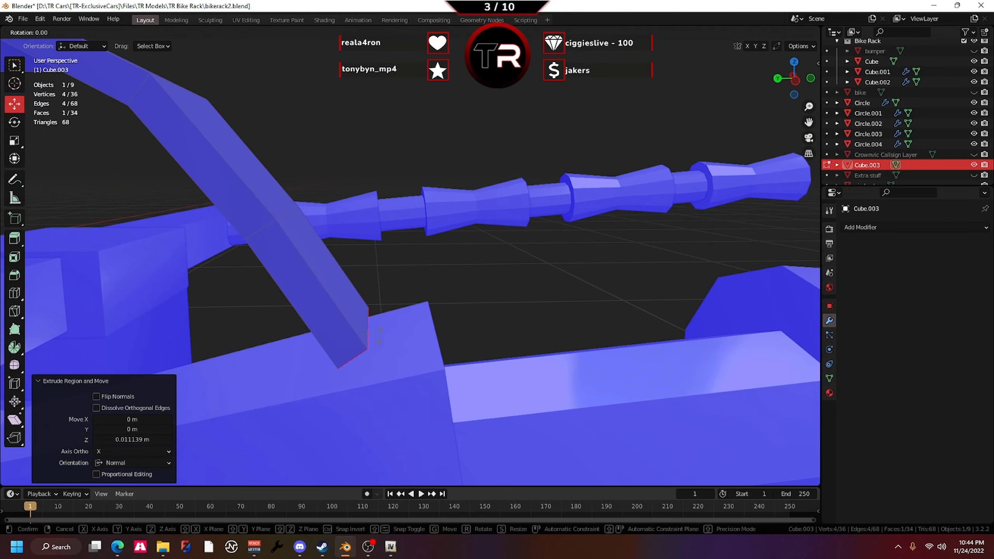
{"action": "left_click", "coordinate": [349, 313]}
{"action": "middle_click_drag", "start_coordinate": [348, 313], "coordinate": [408, 184]}
Unhide the bike and raise it about 0.003297 m onto the rack
{"action": "key", "text": "Tab"}
{"action": "left_click", "coordinate": [973, 92]}
{"action": "left_click", "coordinate": [860, 92]}
{"action": "key", "text": "Tab"}
{"action": "left_click_drag", "start_coordinate": [266, 422], "coordinate": [267, 415]}
{"action": "middle_click_drag", "start_coordinate": [267, 415], "coordinate": [306, 448]}
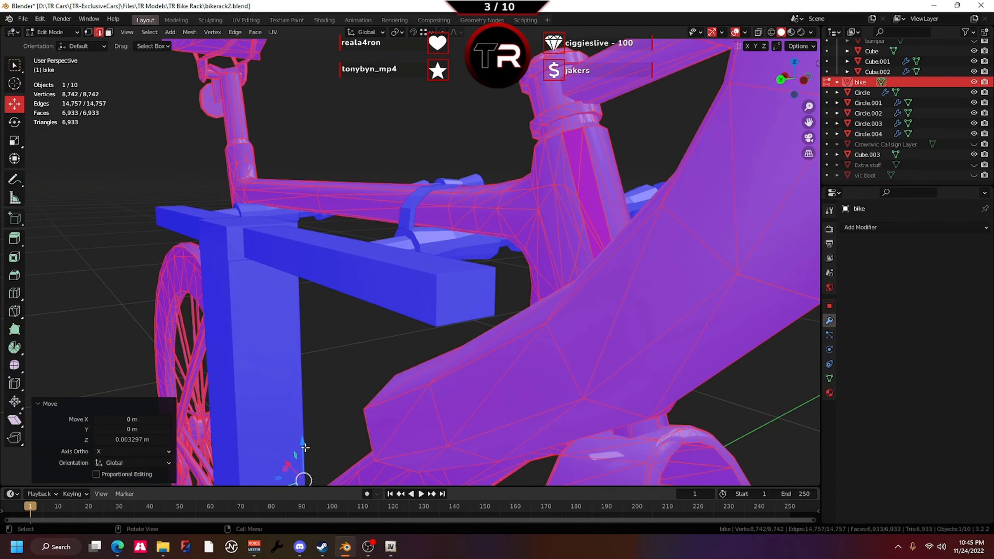
Return to Object Mode, view the whole rack, and select the arched strap
{"action": "scroll", "coordinate": [305, 447], "scroll_direction": "down", "scroll_amount": 5}
{"action": "scroll", "coordinate": [306, 448], "scroll_direction": "down", "scroll_amount": 5}
{"action": "key", "text": "Tab"}
{"action": "middle_click_drag", "start_coordinate": [305, 353], "coordinate": [356, 250]}
{"action": "scroll", "coordinate": [356, 250], "scroll_direction": "up", "scroll_amount": 5}
{"action": "left_click", "coordinate": [356, 250]}
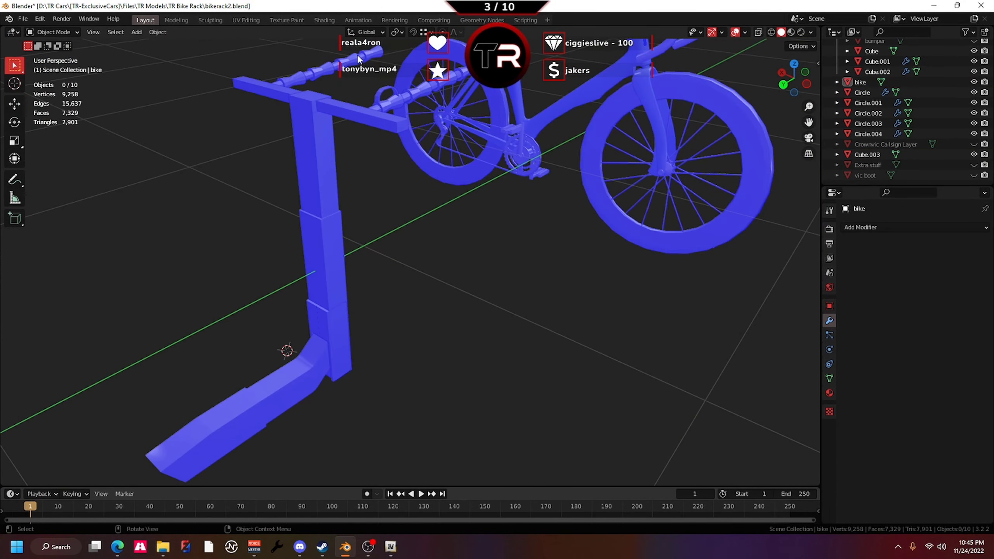
{"action": "scroll", "coordinate": [453, 205], "scroll_direction": "up", "scroll_amount": 5}
{"action": "left_click", "coordinate": [453, 205]}
{"action": "mouse_move", "coordinate": [453, 205]}
{"action": "middle_mouse_down"}
{"action": "mouse_move", "coordinate": [288, 252]}
{"action": "mouse_move", "coordinate": [311, 225]}
{"action": "mouse_move", "coordinate": [491, 276]}
{"action": "middle_mouse_up"}
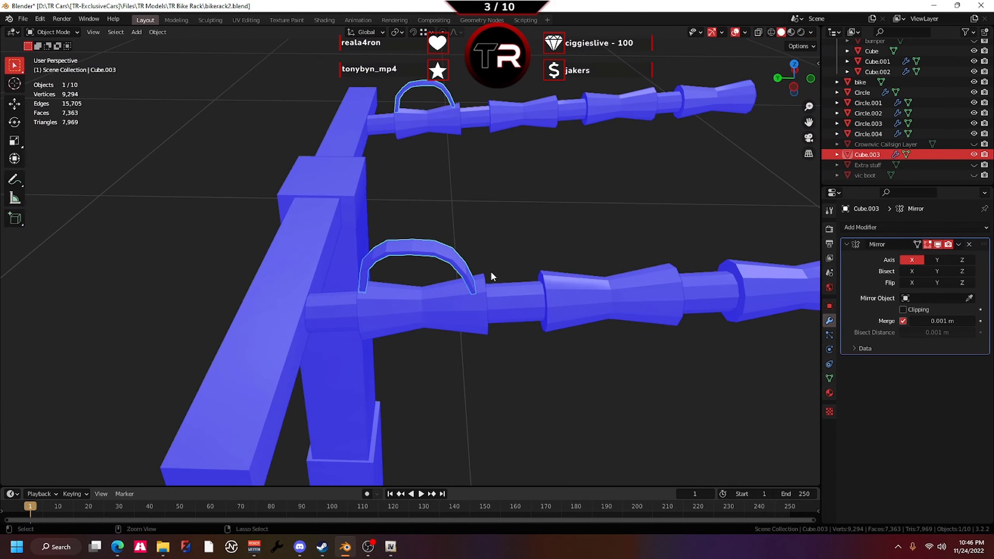
{"action": "left_click", "coordinate": [577, 269]}
Copy the arched strap and place a pasted duplicate further along the bar
{"action": "key", "text": "ctrl+c"}
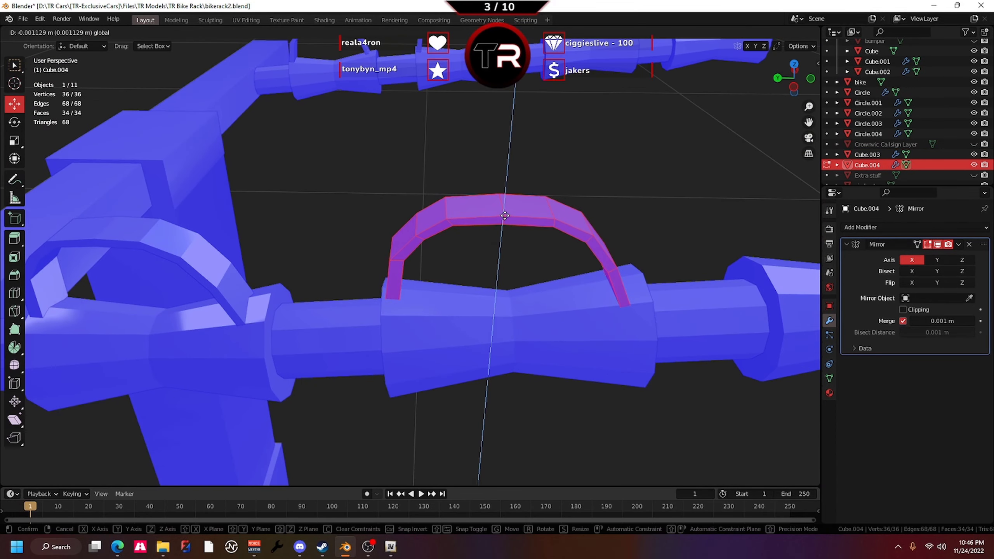
{"action": "scroll", "coordinate": [515, 454], "scroll_direction": "down", "scroll_amount": 5}
{"action": "scroll", "coordinate": [515, 455], "scroll_direction": "up", "scroll_amount": 5}
{"action": "key", "text": "ctrl+v"}
{"action": "key", "text": "g"}
{"action": "left_click", "coordinate": [650, 227]}
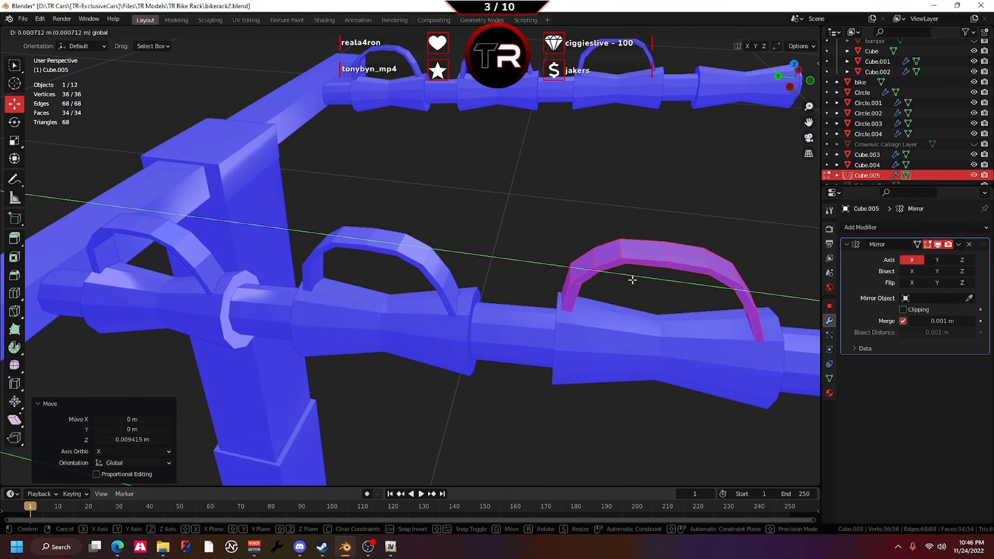
{"action": "scroll", "coordinate": [651, 227], "scroll_direction": "down", "scroll_amount": 5}
{"action": "scroll", "coordinate": [430, 235], "scroll_direction": "up", "scroll_amount": 5}
Enter Edit Mode on the straps and select a strap's top edge in edge mode
{"action": "mouse_move", "coordinate": [430, 235]}
{"action": "middle_mouse_down"}
{"action": "mouse_move", "coordinate": [359, 343]}
{"action": "mouse_move", "coordinate": [396, 316]}
{"action": "middle_mouse_up"}
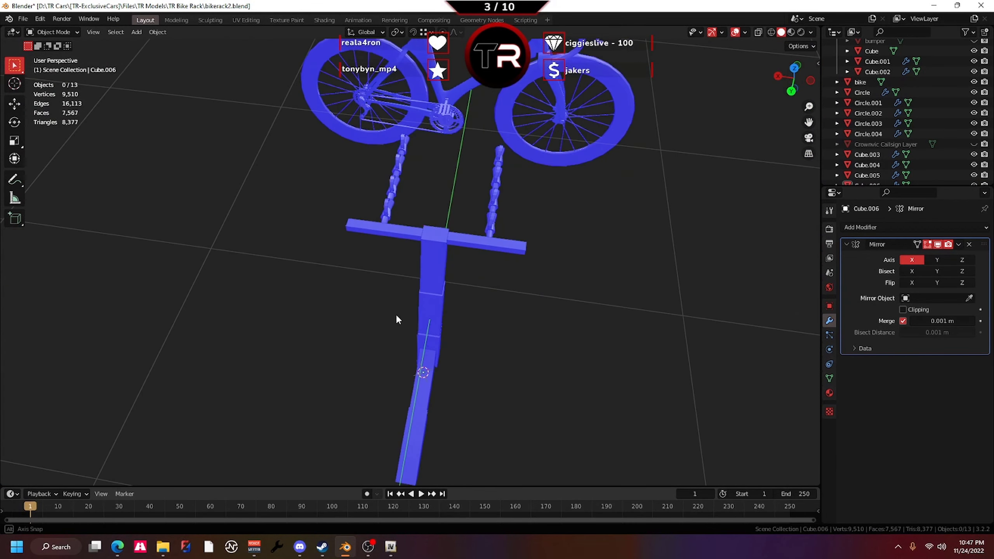
{"action": "middle_click_drag", "start_coordinate": [87, 302], "coordinate": [695, 204]}
{"action": "key", "text": "Tab"}
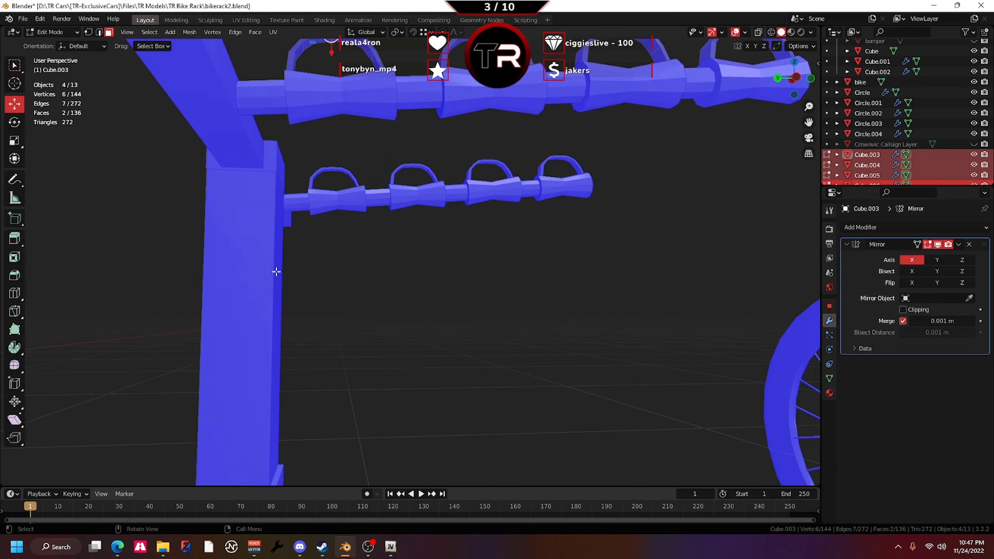
{"action": "scroll", "coordinate": [275, 271], "scroll_direction": "up", "scroll_amount": 3}
{"action": "left_click", "coordinate": [458, 147], "text": "shift"}
{"action": "mouse_move", "coordinate": [380, 286]}
{"action": "middle_mouse_down"}
{"action": "mouse_move", "coordinate": [458, 146]}
{"action": "mouse_move", "coordinate": [275, 313]}
{"action": "middle_mouse_up"}
{"action": "key", "text": "2"}
{"action": "left_click", "coordinate": [344, 311]}
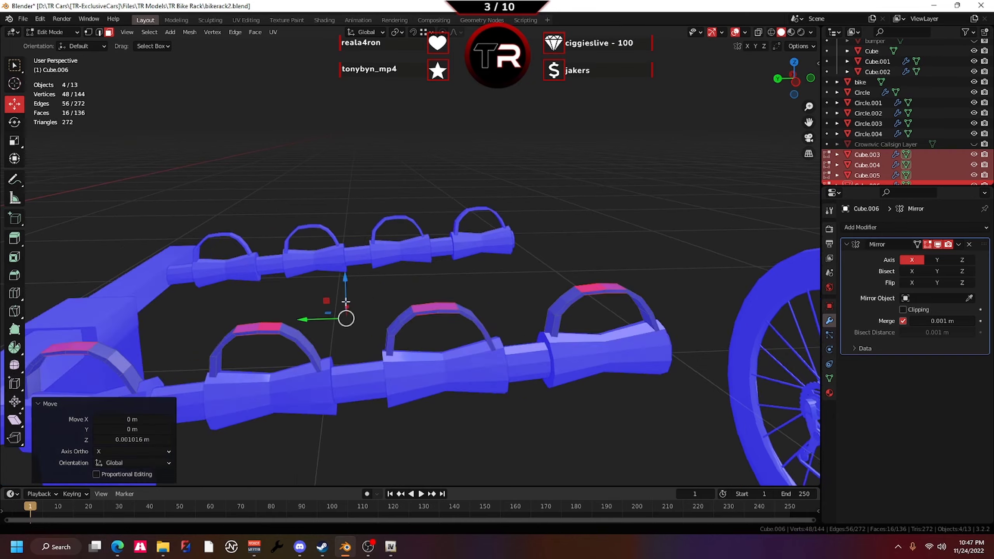
{"action": "scroll", "coordinate": [344, 311], "scroll_direction": "up", "scroll_amount": 3}
{"action": "middle_click_drag", "start_coordinate": [344, 311], "coordinate": [337, 196]}
Select a top edge of the next hook as well
{"action": "scroll", "coordinate": [337, 195], "scroll_direction": "up", "scroll_amount": 2}
{"action": "scroll", "coordinate": [427, 400], "scroll_direction": "down", "scroll_amount": 4}
{"action": "middle_click_drag", "start_coordinate": [415, 274], "coordinate": [488, 348]}
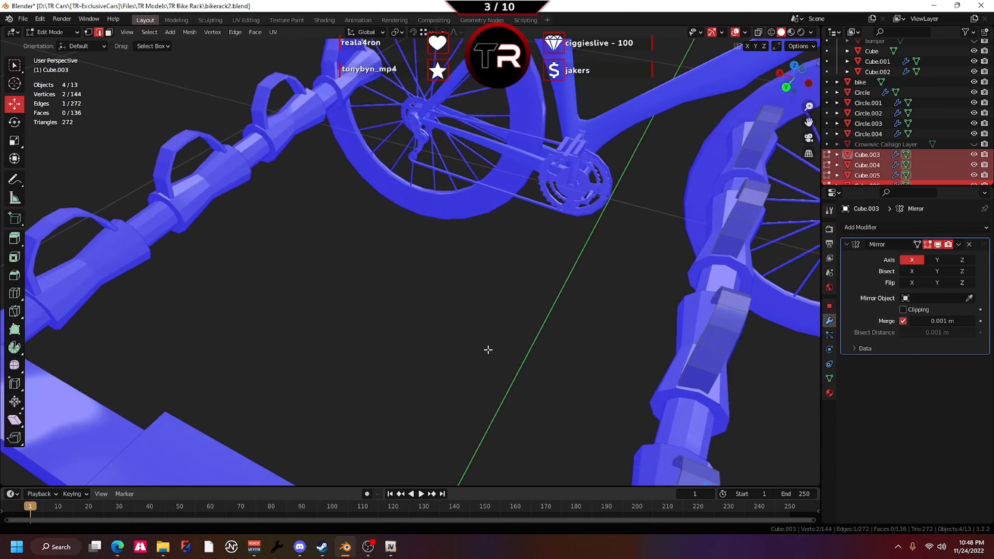
{"action": "scroll", "coordinate": [397, 222], "scroll_direction": "up", "scroll_amount": 4}
{"action": "left_click", "coordinate": [398, 225]}
{"action": "middle_click_drag", "start_coordinate": [397, 225], "coordinate": [574, 389]}
{"action": "scroll", "coordinate": [574, 389], "scroll_direction": "down", "scroll_amount": 5}
Deselect everything, view the whole rack with the bike, and save bikerack2.blend
{"action": "middle_click_drag", "start_coordinate": [530, 428], "coordinate": [433, 366]}
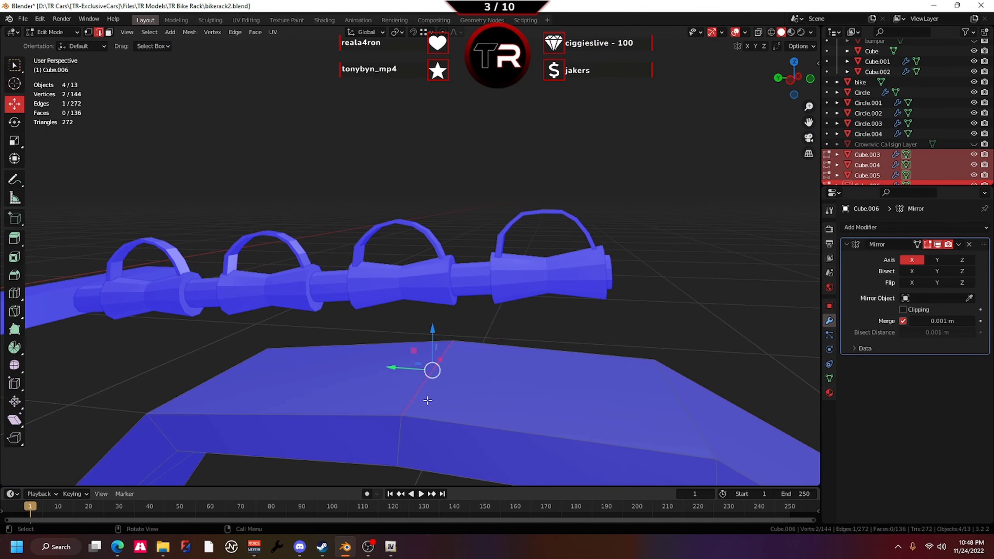
{"action": "left_click", "coordinate": [437, 249]}
{"action": "key", "text": "alt+a"}
{"action": "scroll", "coordinate": [590, 311], "scroll_direction": "down", "scroll_amount": 3}
{"action": "middle_click_drag", "start_coordinate": [589, 310], "coordinate": [405, 175]}
{"action": "scroll", "coordinate": [389, 196], "scroll_direction": "down", "scroll_amount": 4}
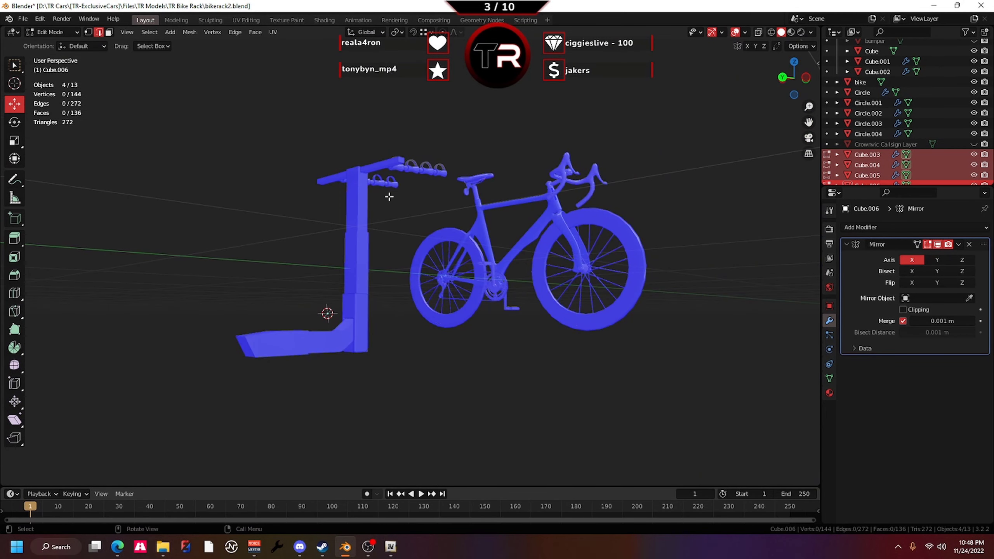
{"action": "left_click", "coordinate": [39, 87]}
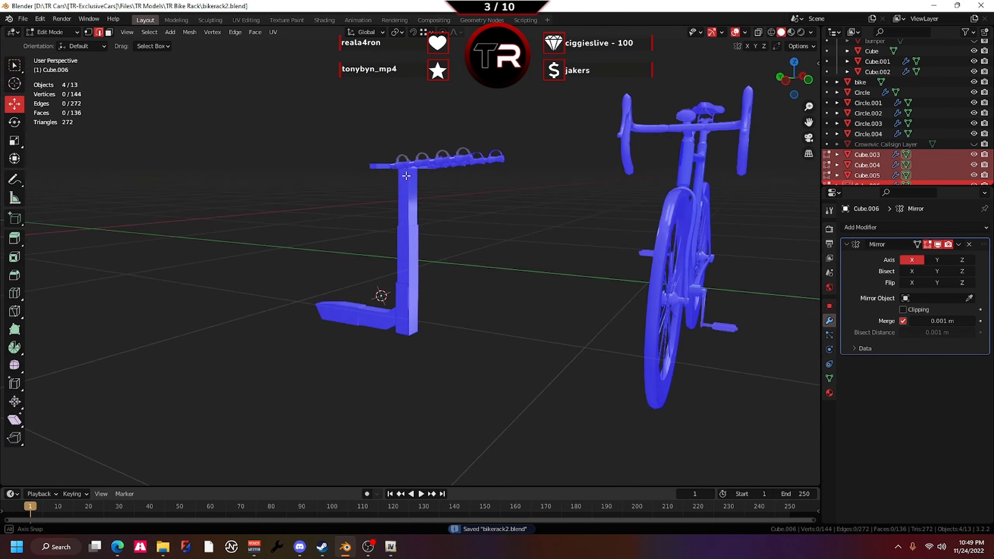
{"action": "middle_click_drag", "start_coordinate": [391, 254], "coordinate": [483, 214]}
Add a 5-vertex circle, fill it, and extrude it into a pentagonal prism
{"action": "left_click", "coordinate": [235, 64]}
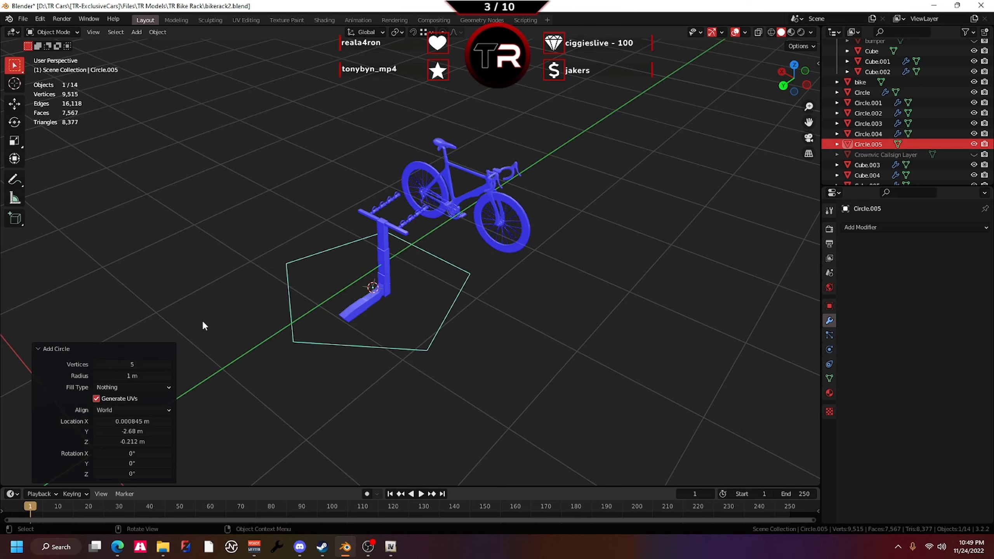
{"action": "key", "text": "Tab"}
{"action": "key", "text": "f"}
{"action": "key", "text": "e"}
{"action": "left_click", "coordinate": [386, 263]}
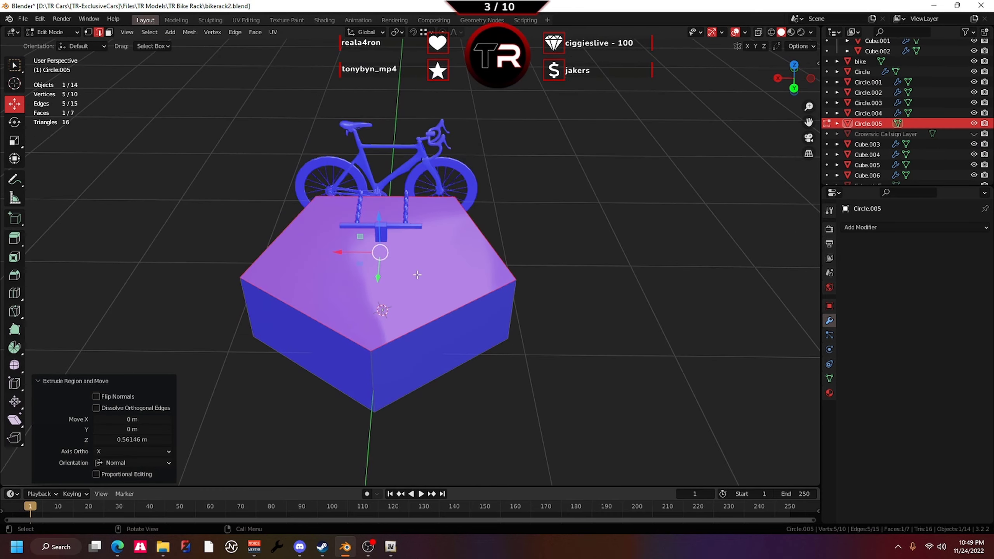
Shrink the prism to bolt size and rotate it 90° about X, then turn it about Z
{"action": "key", "text": "a"}
{"action": "key", "text": "s"}
{"action": "key", "text": "Return"}
{"action": "type", "text": "rx90"}
{"action": "key", "text": "Return"}
{"action": "key", "text": "r"}
{"action": "key", "text": "z"}
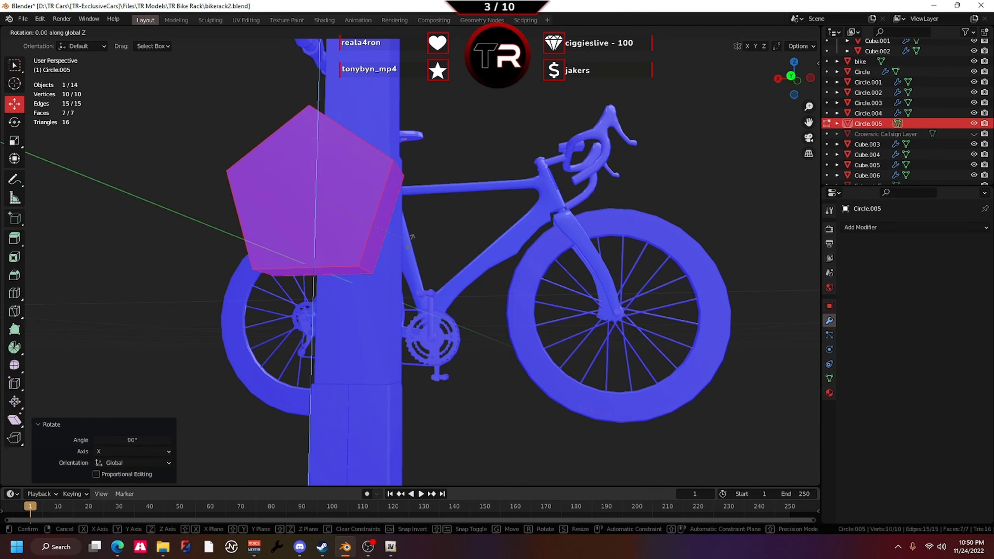
{"action": "key", "text": "Return"}
{"action": "scroll", "coordinate": [411, 237], "scroll_direction": "up", "scroll_amount": 5}
Move the bolt head onto the rack post's lower bracket and resize it
{"action": "key", "text": "g"}
{"action": "key", "text": "z"}
{"action": "key", "text": "Return"}
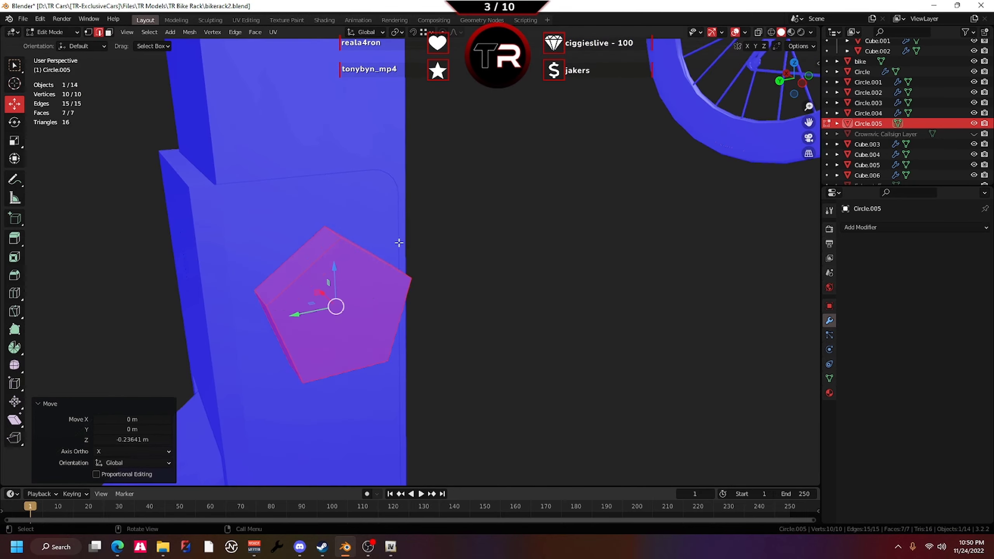
{"action": "key", "text": "g"}
{"action": "mouse_move", "coordinate": [352, 274]}
{"action": "middle_mouse_down"}
{"action": "mouse_move", "coordinate": [295, 281]}
{"action": "mouse_move", "coordinate": [371, 251]}
{"action": "mouse_move", "coordinate": [355, 321]}
{"action": "mouse_move", "coordinate": [399, 240]}
{"action": "middle_mouse_up"}
{"action": "left_click", "coordinate": [294, 280]}
{"action": "key", "text": "s"}
{"action": "key", "text": "Return"}
{"action": "key", "text": "s"}
{"action": "left_click", "coordinate": [366, 251]}
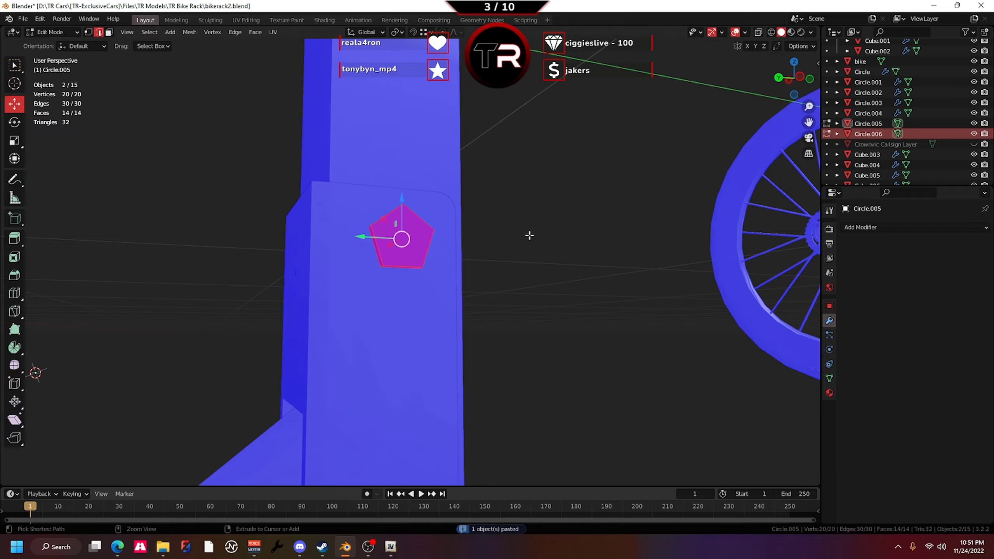
Place a second bolt head copy directly below the first along Z
{"action": "key", "text": "Tab"}
{"action": "key", "text": "Tab"}
{"action": "scroll", "coordinate": [434, 284], "scroll_direction": "up", "scroll_amount": 3}
{"action": "key", "text": "g"}
{"action": "key", "text": "z"}
{"action": "left_click", "coordinate": [73, 250]}
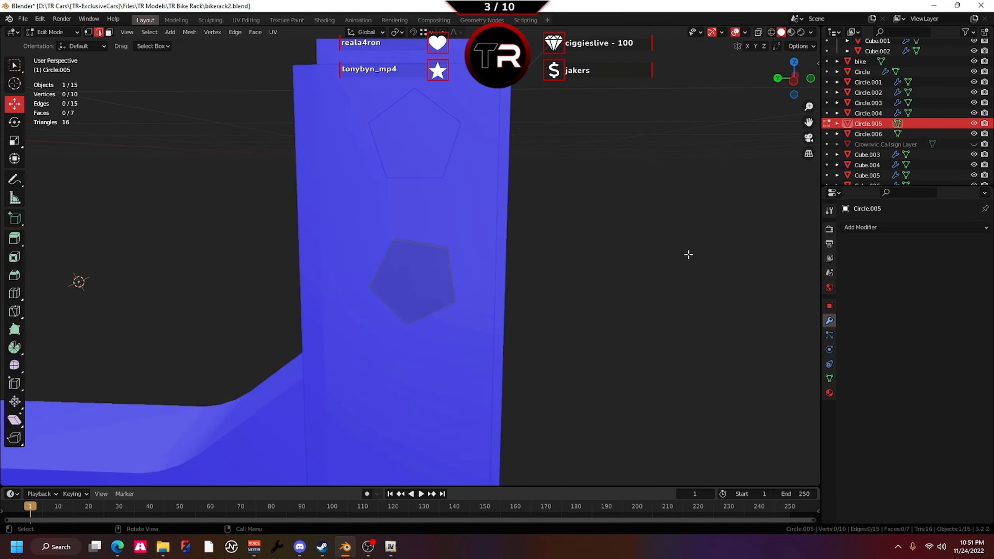
{"action": "key", "text": "Tab"}
{"action": "scroll", "coordinate": [460, 225], "scroll_direction": "down", "scroll_amount": 5}
{"action": "mouse_move", "coordinate": [460, 226]}
{"action": "middle_mouse_down"}
{"action": "mouse_move", "coordinate": [528, 202]}
{"action": "mouse_move", "coordinate": [474, 372]}
{"action": "mouse_move", "coordinate": [364, 222]}
{"action": "middle_mouse_up"}
{"action": "scroll", "coordinate": [475, 372], "scroll_direction": "up", "scroll_amount": 4}
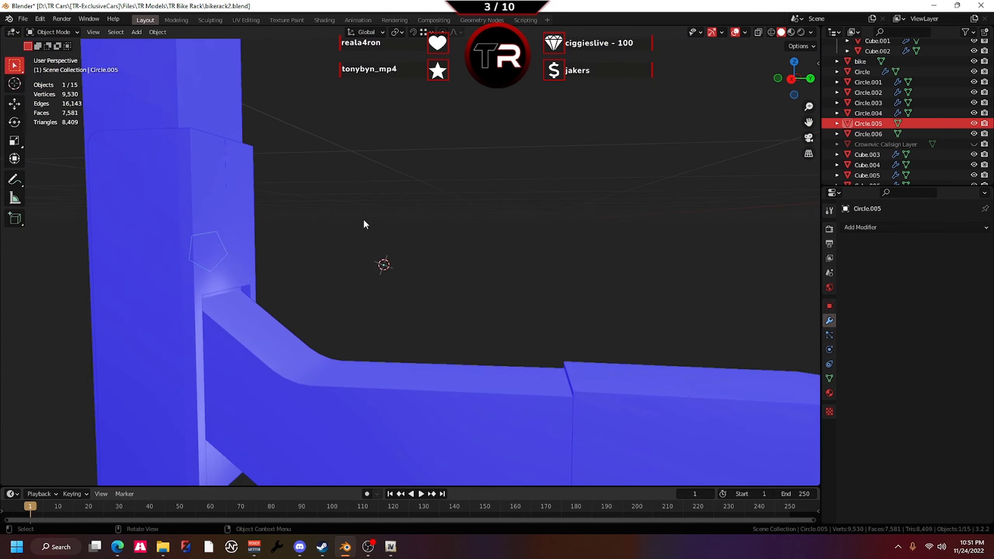
{"action": "scroll", "coordinate": [360, 326], "scroll_direction": "down", "scroll_amount": 3}
Switch the viewport shading to a matcap preview of the model
{"action": "left_click", "coordinate": [811, 32]}
{"action": "left_click", "coordinate": [763, 151]}
{"action": "left_click", "coordinate": [811, 33]}
{"action": "left_click", "coordinate": [802, 82]}
In material preview, select the rack's upright post, then add and remove collision physics
{"action": "left_click", "coordinate": [790, 32]}
{"action": "middle_click_drag", "start_coordinate": [547, 196], "coordinate": [417, 263]}
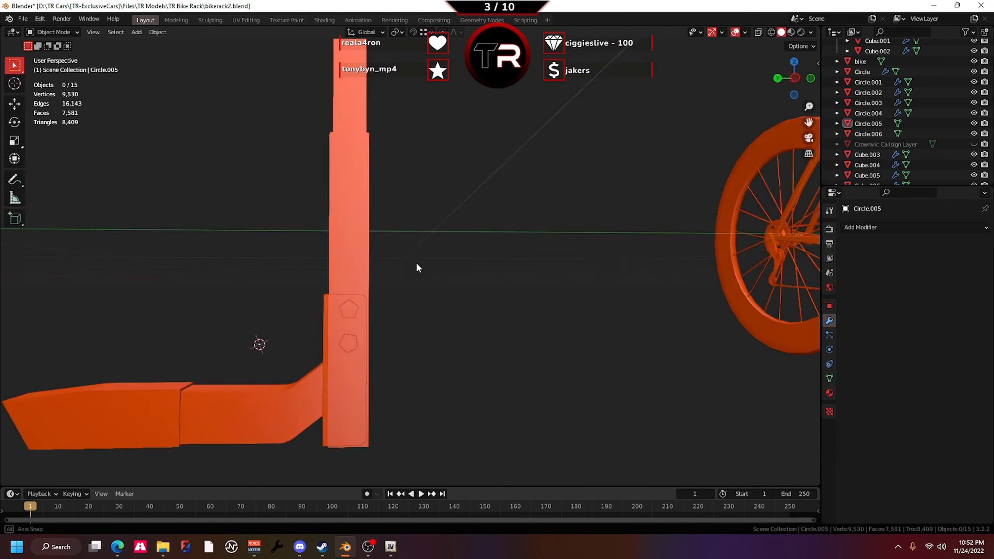
{"action": "scroll", "coordinate": [416, 263], "scroll_direction": "down", "scroll_amount": 4}
{"action": "scroll", "coordinate": [525, 159], "scroll_direction": "up", "scroll_amount": 3}
{"action": "mouse_move", "coordinate": [721, 77]}
{"action": "middle_mouse_down"}
{"action": "mouse_move", "coordinate": [525, 158]}
{"action": "mouse_move", "coordinate": [345, 80]}
{"action": "mouse_move", "coordinate": [624, 264]}
{"action": "middle_mouse_up"}
{"action": "left_click", "coordinate": [624, 263]}
{"action": "key", "text": "KP_Decimal"}
{"action": "left_click", "coordinate": [829, 334]}
{"action": "left_click", "coordinate": [872, 238]}
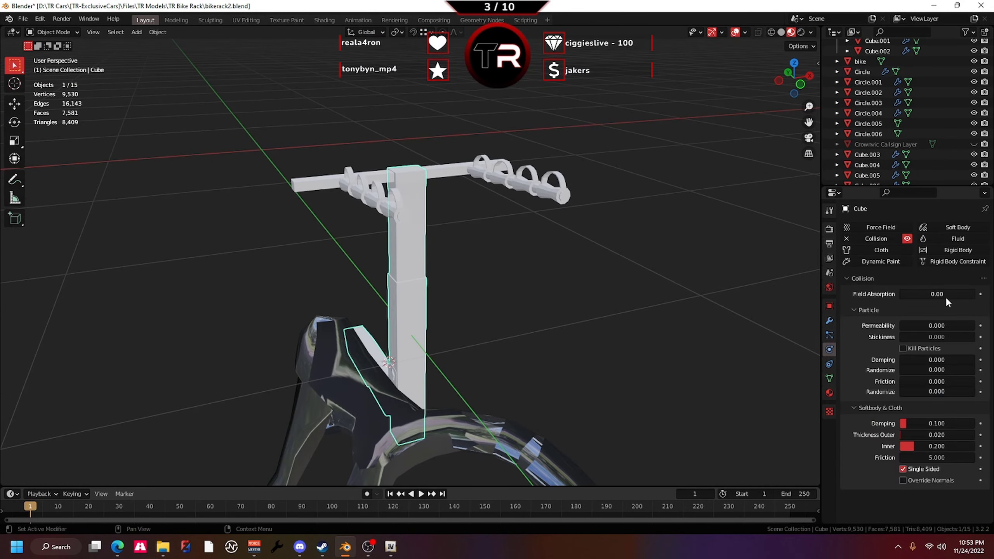
{"action": "left_click", "coordinate": [886, 239]}
{"action": "left_click", "coordinate": [891, 236]}
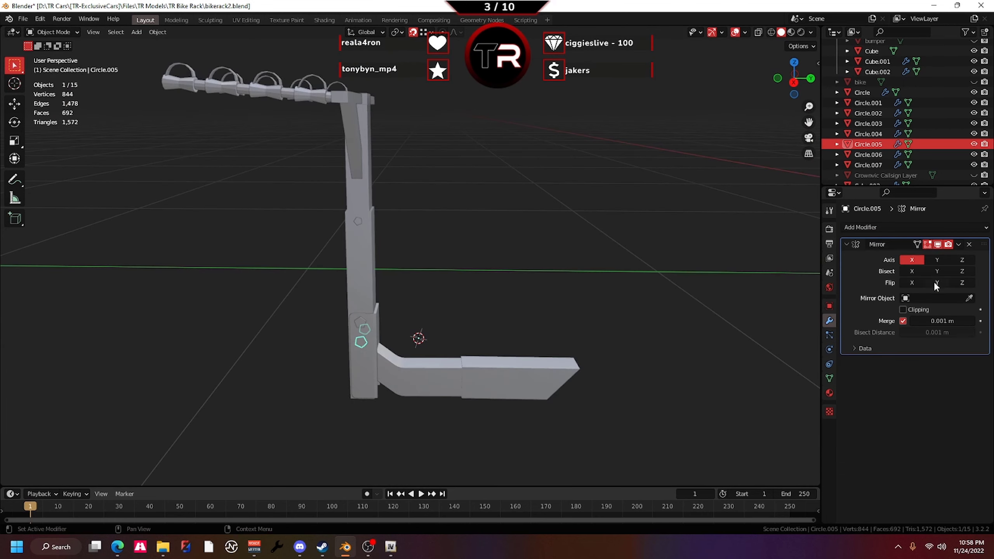
Apply the Mirror modifier to make the mirrored rack parts permanent
{"action": "key", "text": "ctrl+a"}
{"action": "left_click", "coordinate": [867, 102]}
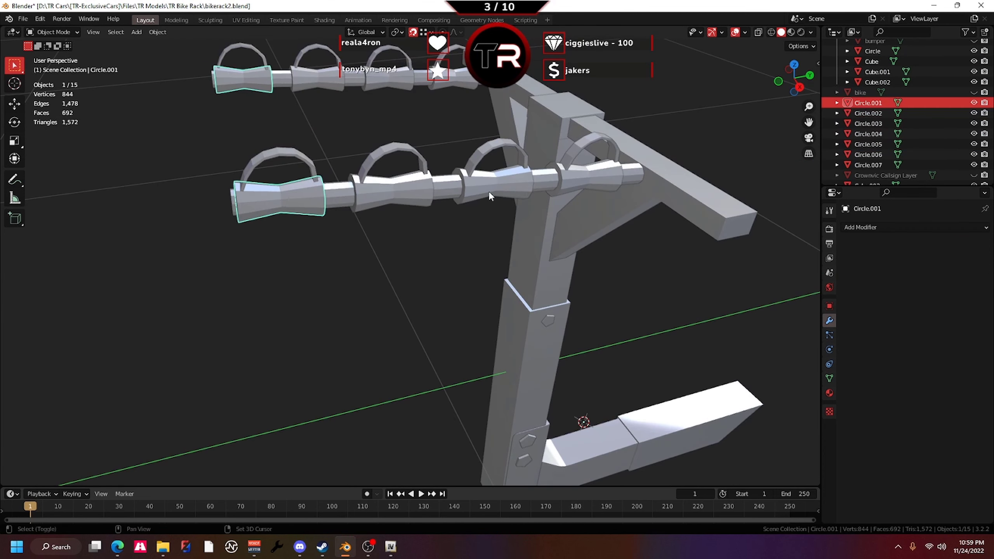
{"action": "left_click", "coordinate": [538, 433]}
{"action": "middle_click_drag", "start_coordinate": [537, 433], "coordinate": [510, 374], "text": "shift"}
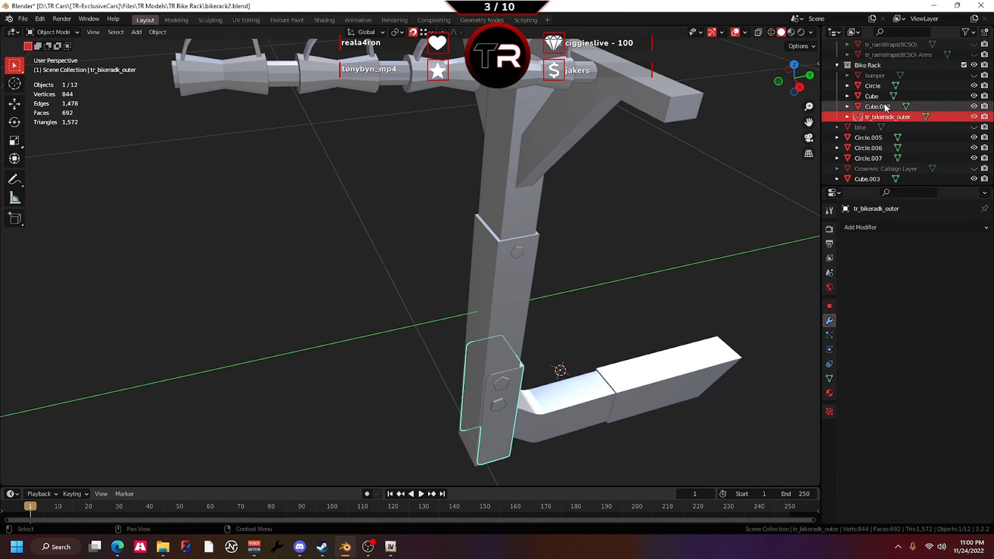
Rename the rack objects with the tr_bikerack_ prefix, e.g. Circle to tr_bikerack_arm
{"action": "double_click", "coordinate": [877, 106]}
{"action": "type", "text": "tr_bikerack_armsupport"}
{"action": "scroll", "coordinate": [879, 95], "scroll_direction": "up", "scroll_amount": 1}
{"action": "double_click", "coordinate": [880, 106]}
{"action": "type", "text": "tr_bikerack_"}
{"action": "double_click", "coordinate": [873, 96]}
{"action": "type", "text": "tr_bikerack_arm"}
{"action": "key", "text": "Return"}
{"action": "scroll", "coordinate": [410, 262], "scroll_direction": "down", "scroll_amount": 5}
{"action": "mouse_move", "coordinate": [391, 235]}
{"action": "middle_mouse_down"}
{"action": "mouse_move", "coordinate": [418, 245]}
{"action": "mouse_move", "coordinate": [434, 230]}
{"action": "middle_mouse_up"}
Add a camera to the scene behind the car
{"action": "left_click", "coordinate": [438, 229]}
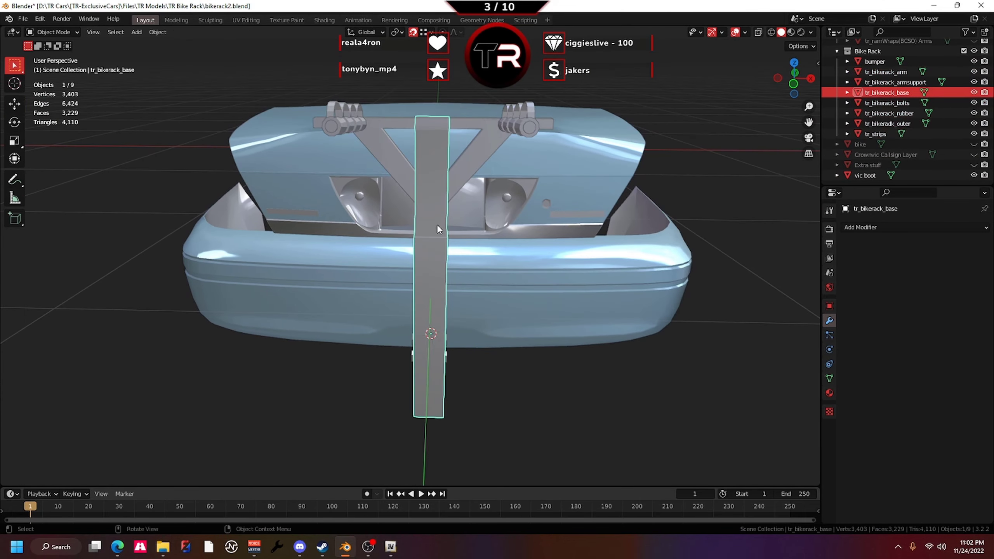
{"action": "middle_click_drag", "start_coordinate": [474, 170], "coordinate": [467, 227]}
{"action": "left_click", "coordinate": [467, 227]}
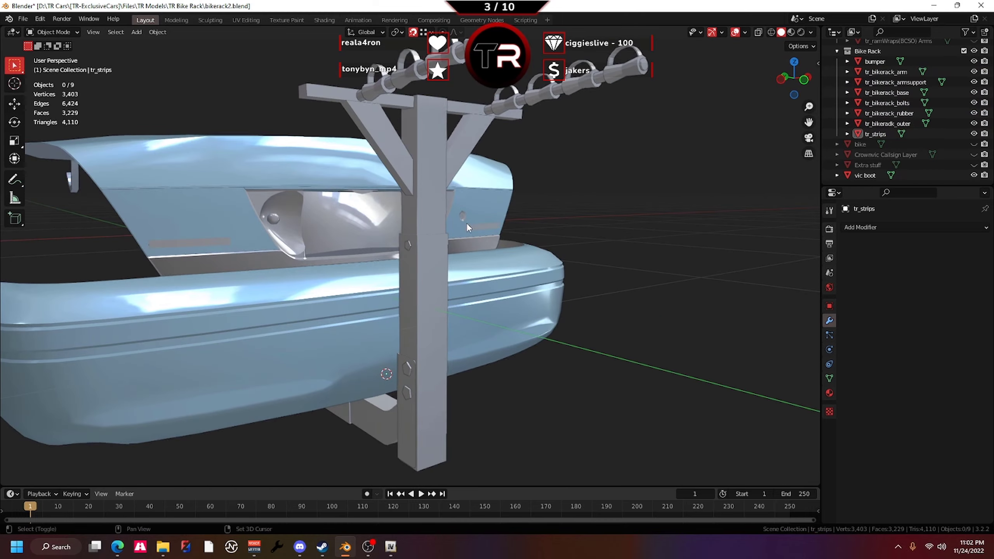
{"action": "scroll", "coordinate": [156, 118], "scroll_direction": "down", "scroll_amount": 4}
{"action": "left_click", "coordinate": [136, 32]}
{"action": "left_click", "coordinate": [156, 193]}
{"action": "middle_click_drag", "start_coordinate": [196, 216], "coordinate": [283, 231]}
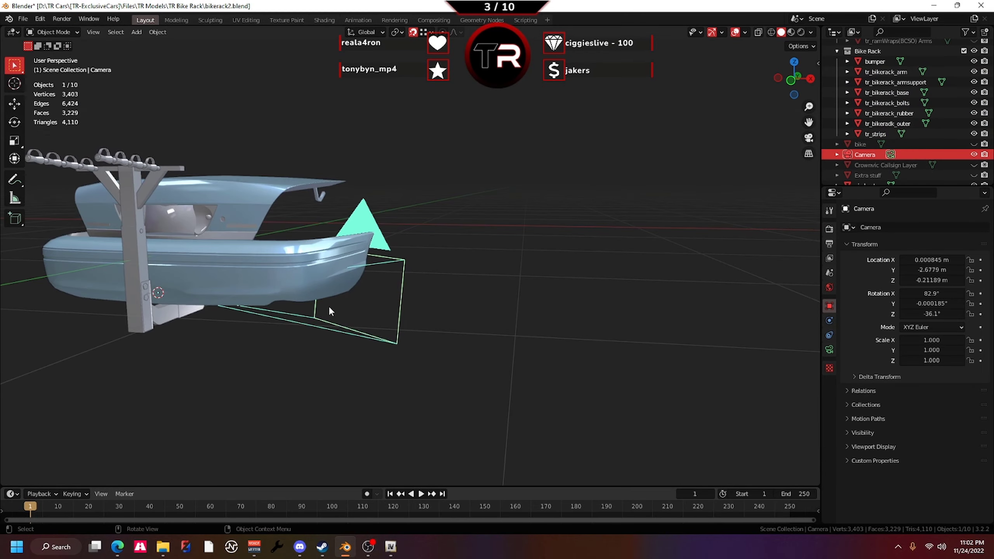
Move the camera along X to frame the car, and render a test image
{"action": "middle_click_drag", "start_coordinate": [440, 213], "coordinate": [221, 155]}
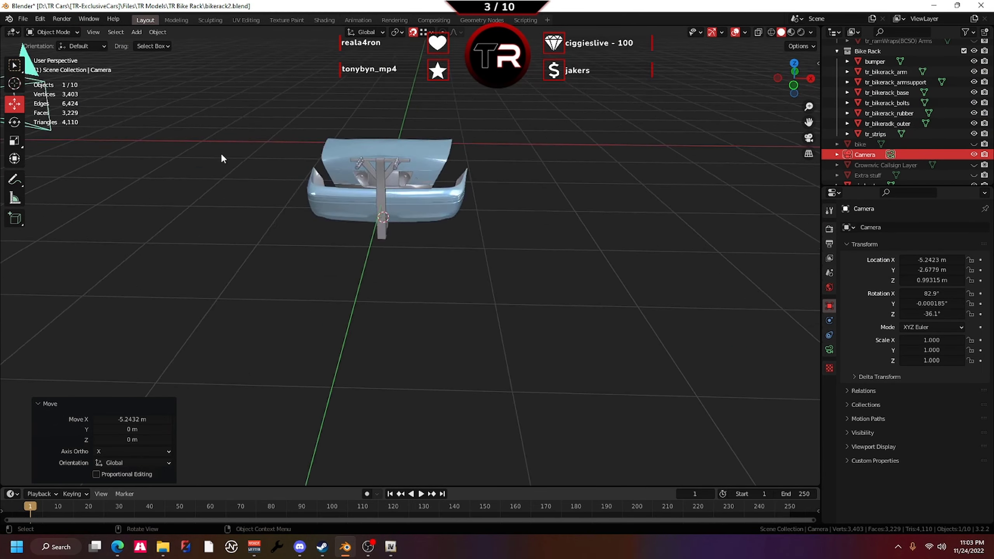
{"action": "left_click_drag", "start_coordinate": [563, 164], "coordinate": [333, 211]}
{"action": "mouse_move", "coordinate": [333, 210]}
{"action": "middle_mouse_down"}
{"action": "mouse_move", "coordinate": [227, 240]}
{"action": "mouse_move", "coordinate": [248, 151]}
{"action": "middle_mouse_up"}
{"action": "key", "text": "F12"}
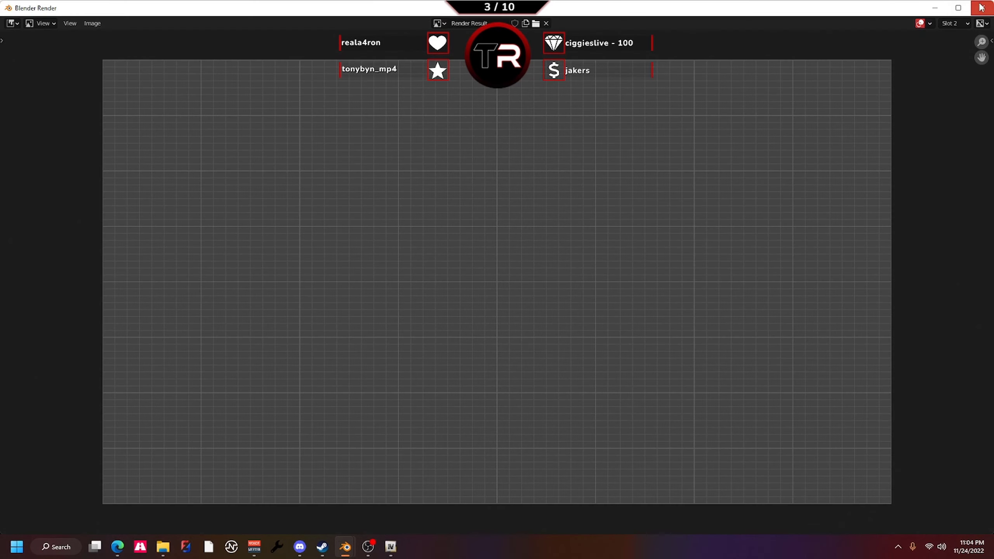
{"action": "key", "text": "Escape"}
Reposition and turn the camera toward the rack, rendering further test images
{"action": "middle_click_drag", "start_coordinate": [352, 235], "coordinate": [431, 254]}
{"action": "key", "text": "F12"}
{"action": "left_click_drag", "start_coordinate": [274, 219], "coordinate": [328, 244]}
{"action": "key", "text": "Escape"}
{"action": "left_click", "coordinate": [447, 460]}
{"action": "middle_click_drag", "start_coordinate": [329, 244], "coordinate": [219, 341]}
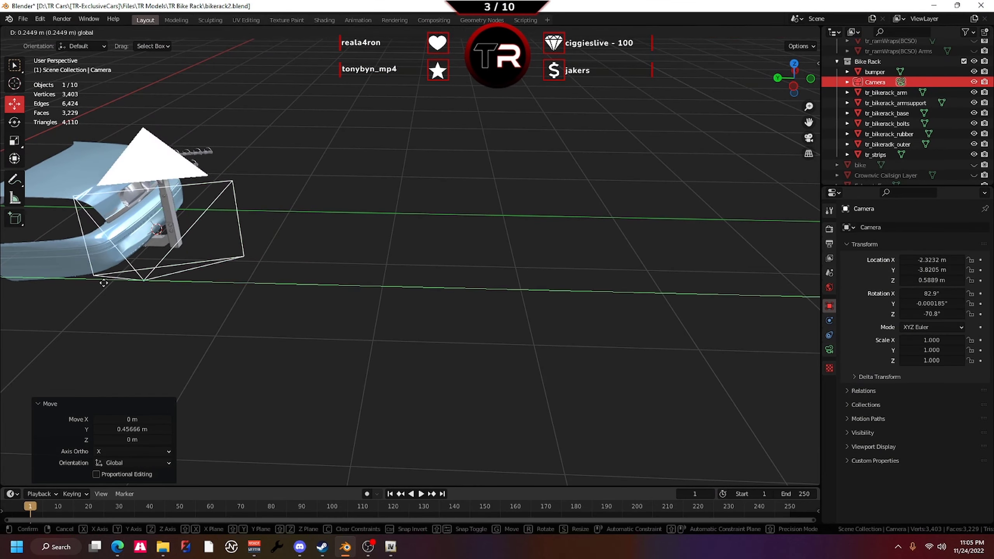
{"action": "left_click", "coordinate": [61, 19]}
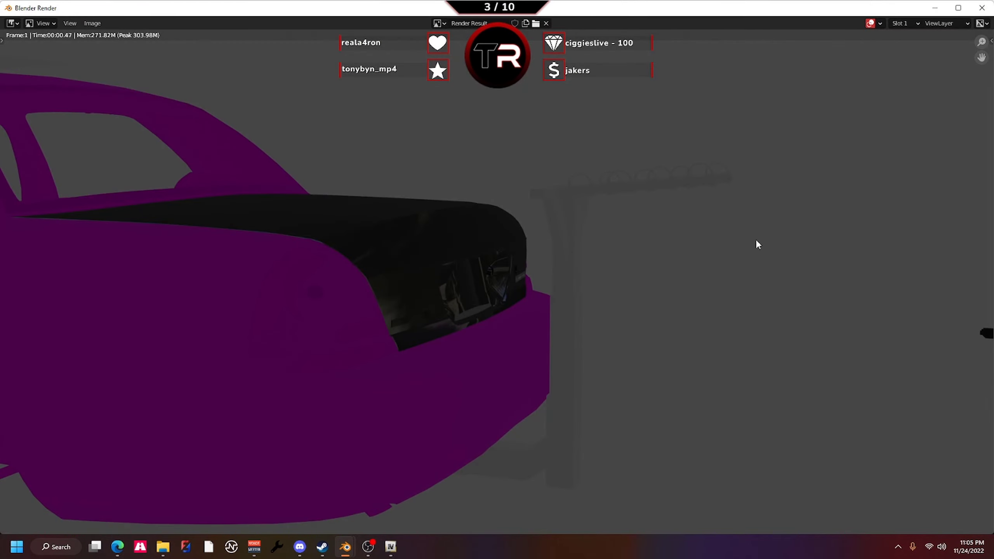
{"action": "scroll", "coordinate": [478, 173], "scroll_direction": "down", "scroll_amount": 1}
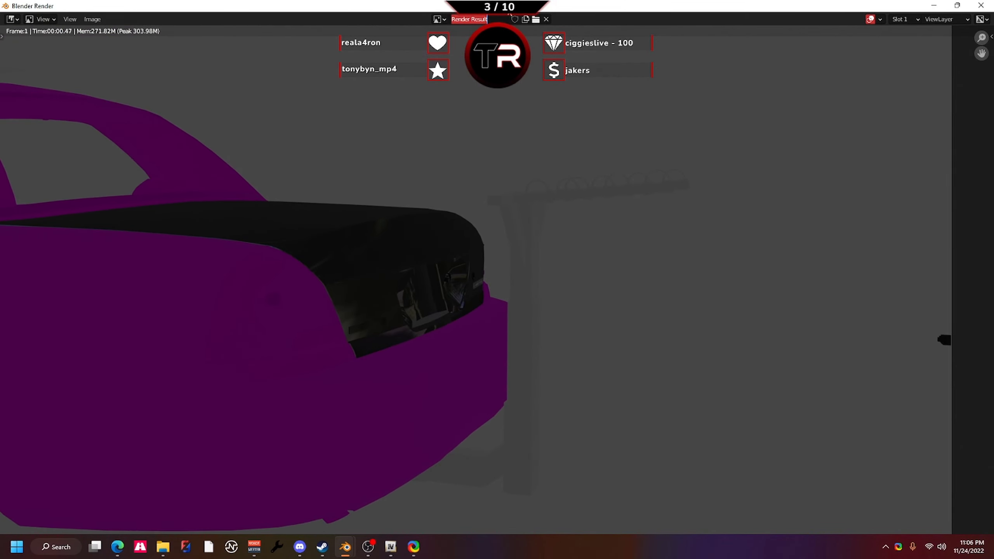
{"action": "key", "text": "Escape"}
{"action": "middle_click_drag", "start_coordinate": [450, 153], "coordinate": [391, 235]}
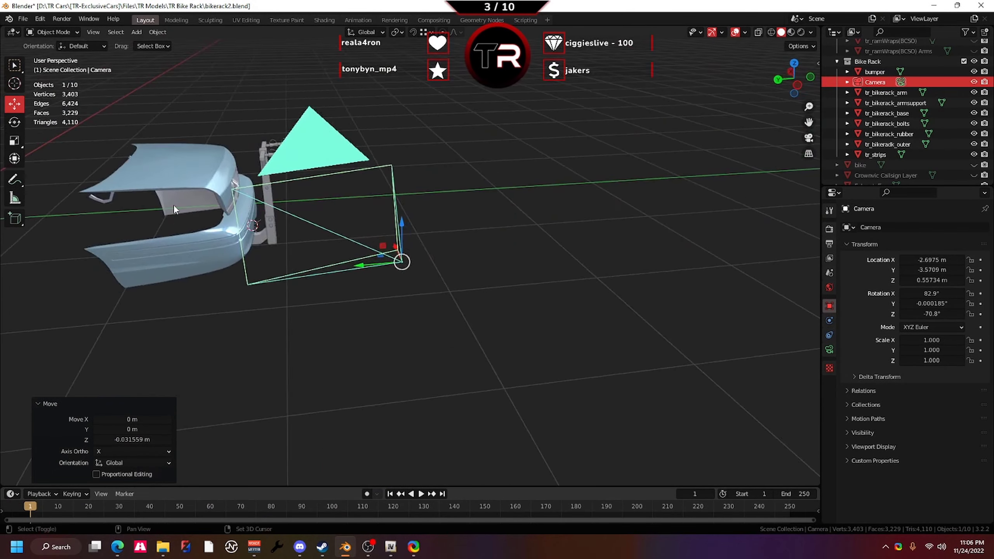
{"action": "scroll", "coordinate": [391, 235], "scroll_direction": "up", "scroll_amount": 5}
{"action": "left_click", "coordinate": [811, 32]}
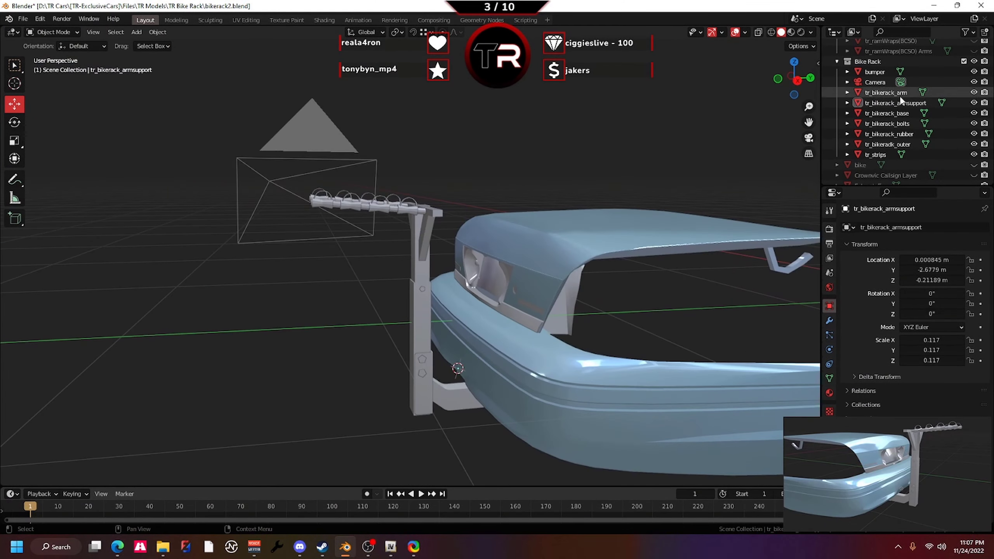
Place the bike on the rack hooks and return to Object Mode
{"action": "middle_click_drag", "start_coordinate": [508, 234], "coordinate": [319, 188]}
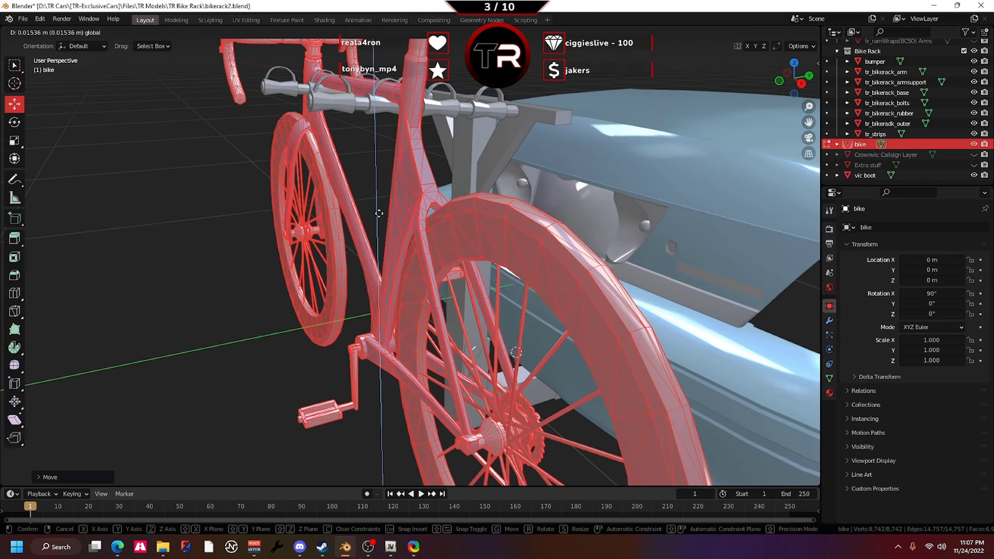
{"action": "left_click", "coordinate": [379, 214]}
{"action": "key", "text": "Tab"}
{"action": "mouse_move", "coordinate": [426, 217]}
{"action": "middle_mouse_down"}
{"action": "mouse_move", "coordinate": [548, 188]}
{"action": "mouse_move", "coordinate": [454, 184]}
{"action": "mouse_move", "coordinate": [509, 235]}
{"action": "middle_mouse_up"}
{"action": "scroll", "coordinate": [508, 184], "scroll_direction": "down", "scroll_amount": 5}
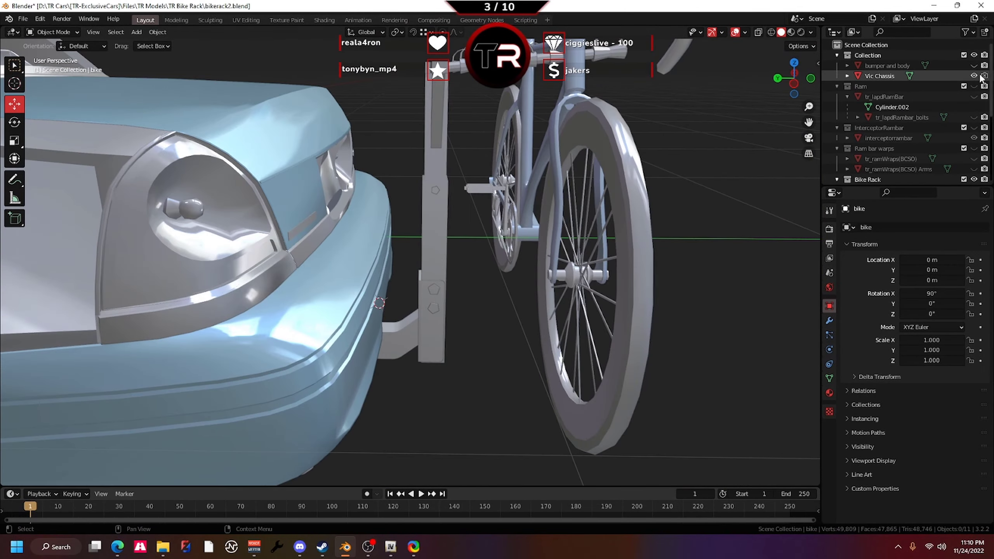
Hide the Vic Chassis body and turn on Statistics in the viewport overlays
{"action": "left_click", "coordinate": [974, 76]}
{"action": "middle_click_drag", "start_coordinate": [581, 266], "coordinate": [556, 274]}
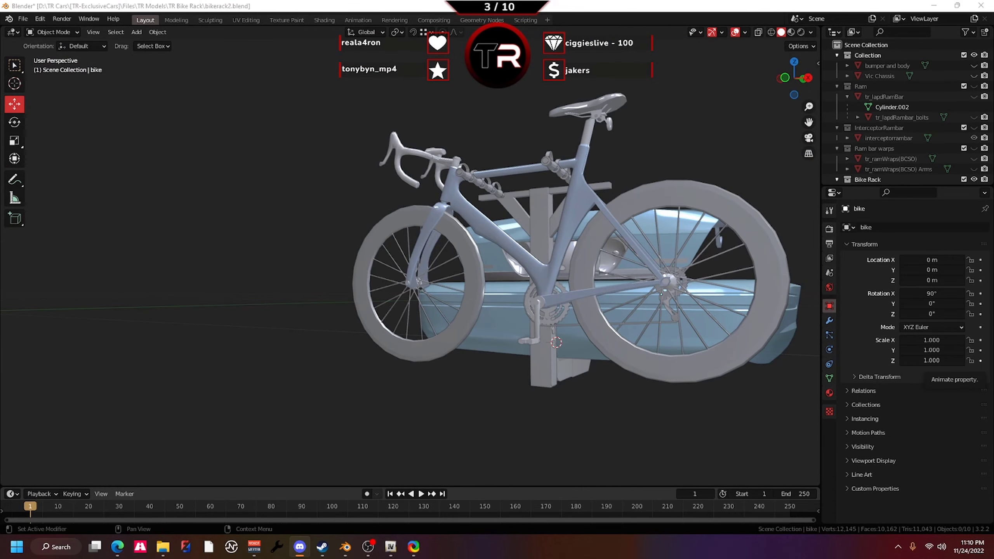
{"action": "middle_click_drag", "start_coordinate": [509, 235], "coordinate": [450, 235]}
{"action": "left_click", "coordinate": [294, 234]}
{"action": "left_click", "coordinate": [744, 32]}
{"action": "left_click", "coordinate": [683, 75]}
{"action": "scroll", "coordinate": [943, 113], "scroll_direction": "down", "scroll_amount": 5}
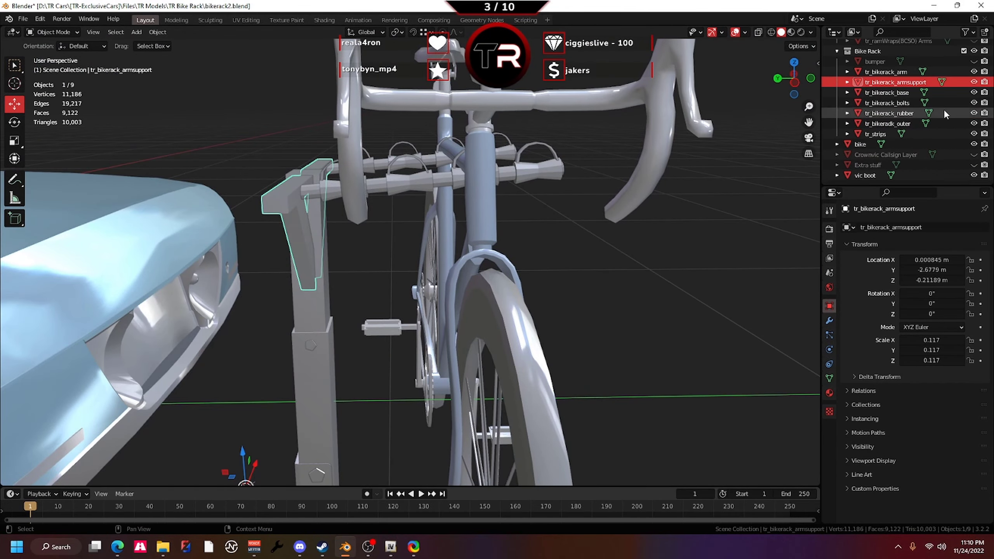